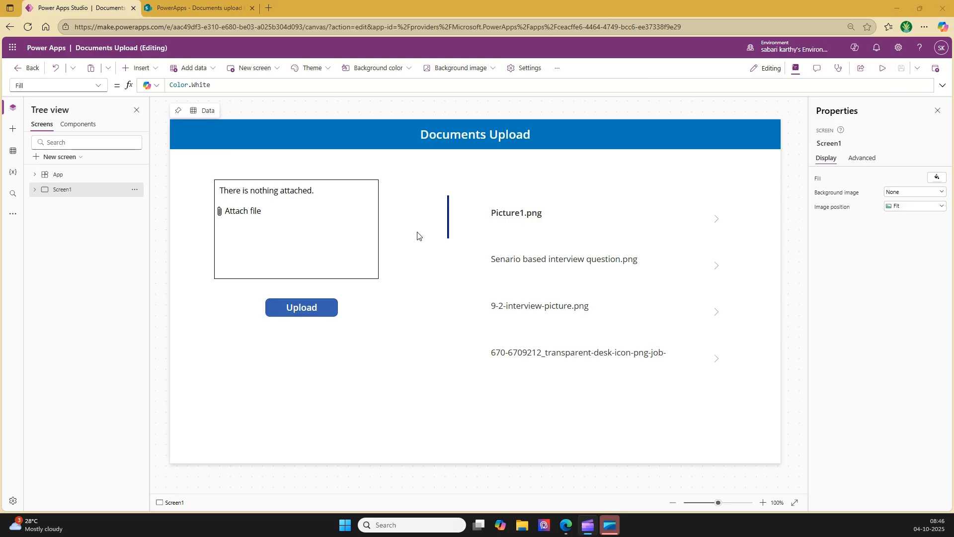
Inspect the attachment control and review the Upload button's full OnSelect formula.
{"action": "left_click", "coordinate": [417, 232]}
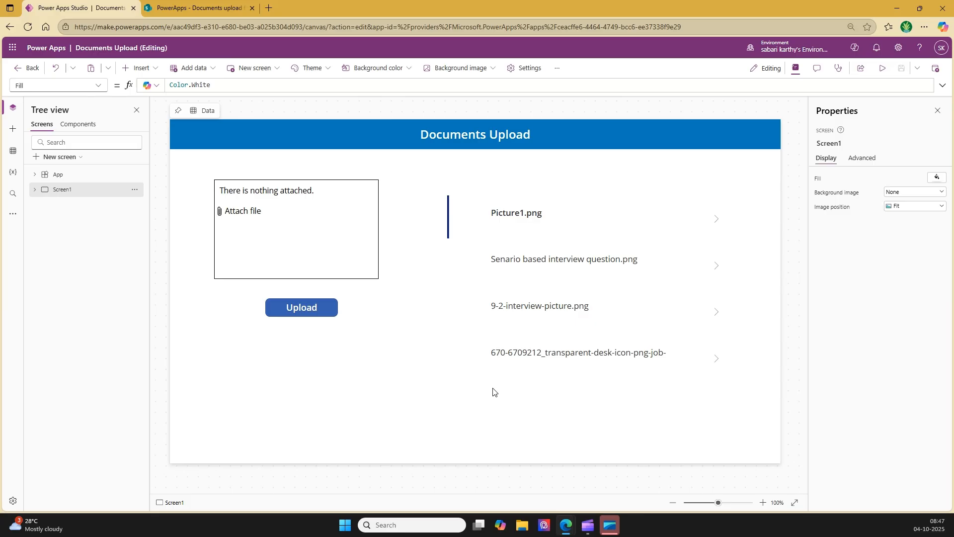
{"action": "left_click", "coordinate": [334, 250]}
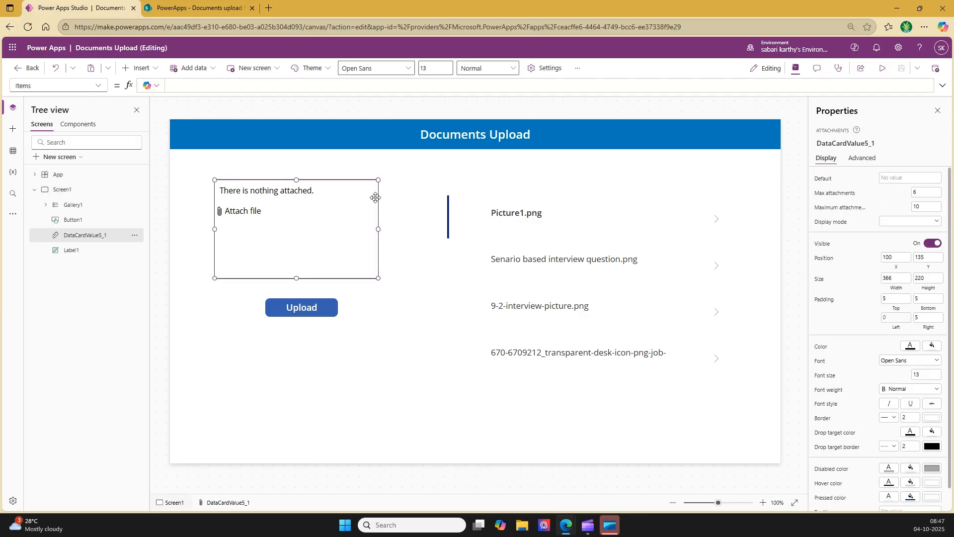
{"action": "left_click", "coordinate": [318, 303]}
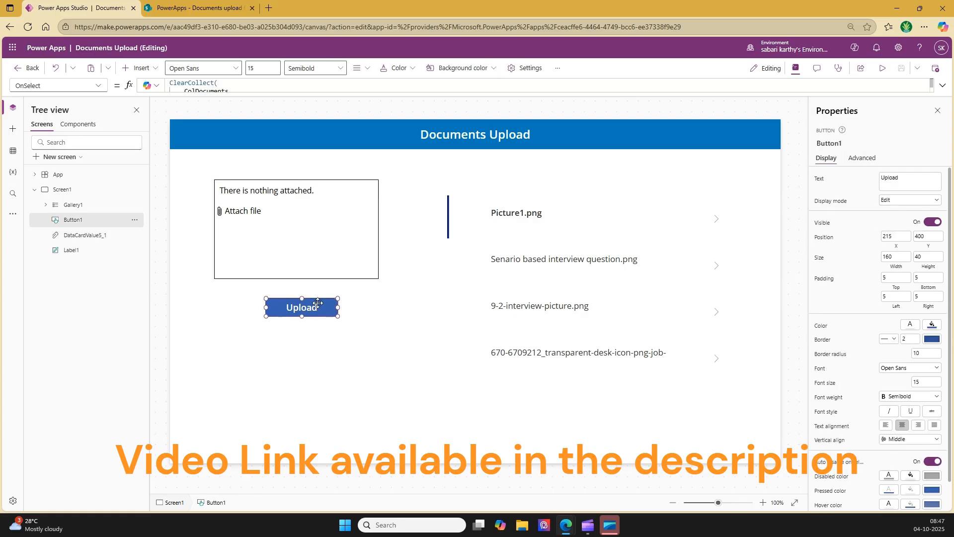
{"action": "left_click", "coordinate": [941, 87]}
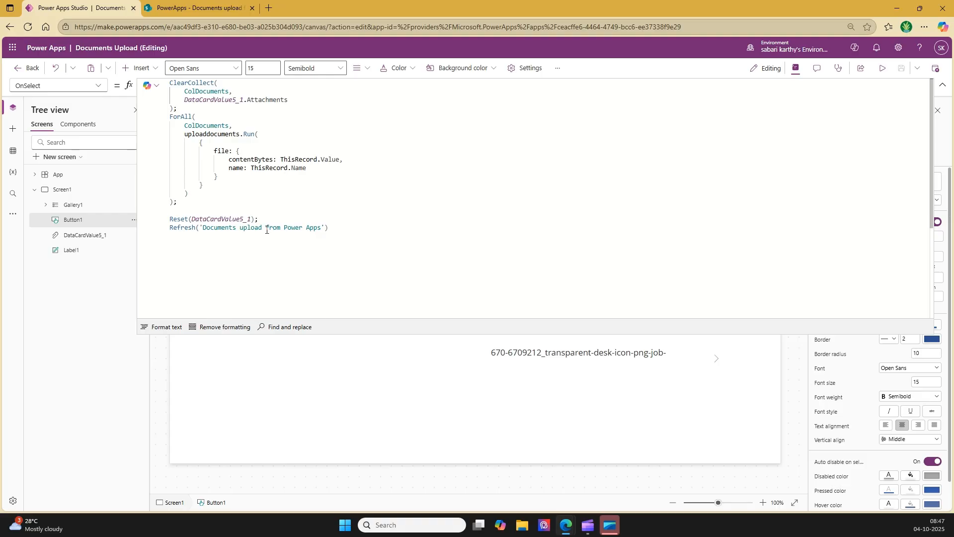
{"action": "left_click", "coordinate": [943, 85]}
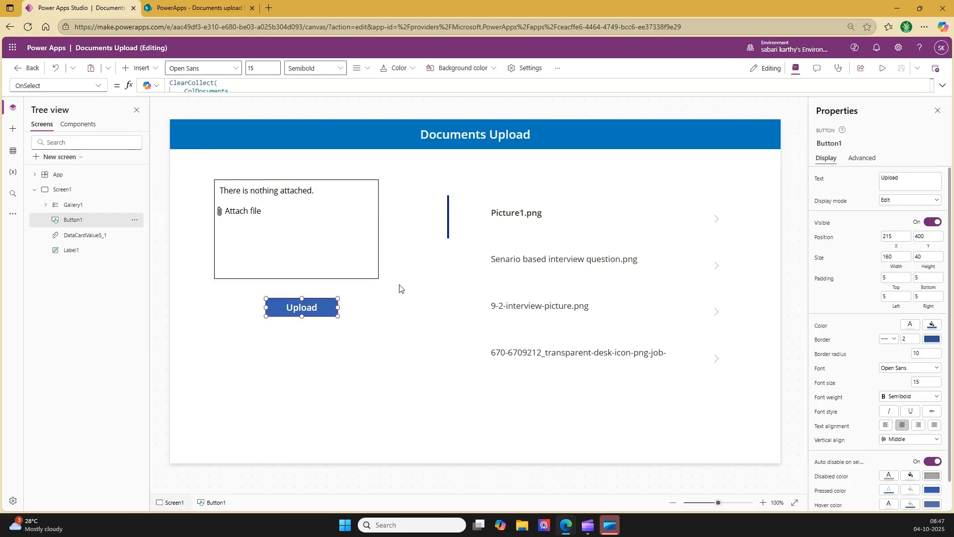
Move the attachment box and the Upload button down together to free space below the header.
{"action": "left_click_drag", "start_coordinate": [403, 348], "coordinate": [192, 171]}
{"action": "left_click_drag", "start_coordinate": [309, 181], "coordinate": [306, 226]}
{"action": "left_click", "coordinate": [301, 202]}
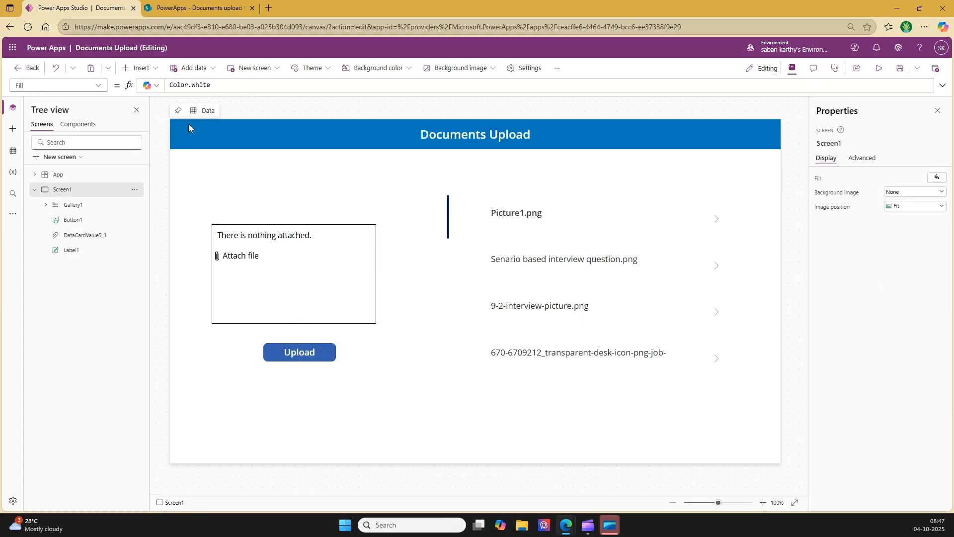
Insert a Drop down control and place it above the attachment box at X 114, Y 143.
{"action": "left_click", "coordinate": [137, 68]}
{"action": "left_click", "coordinate": [155, 93]}
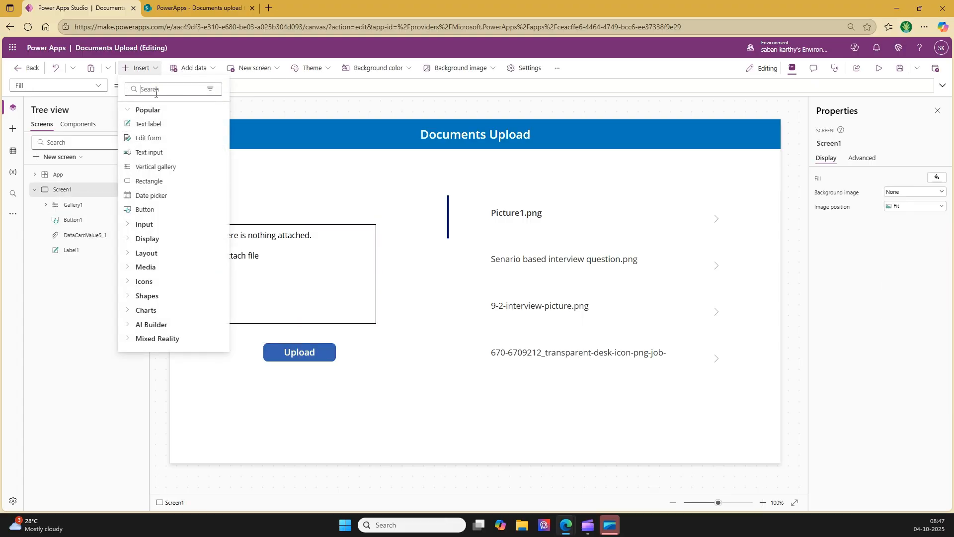
{"action": "type", "text": "drop"}
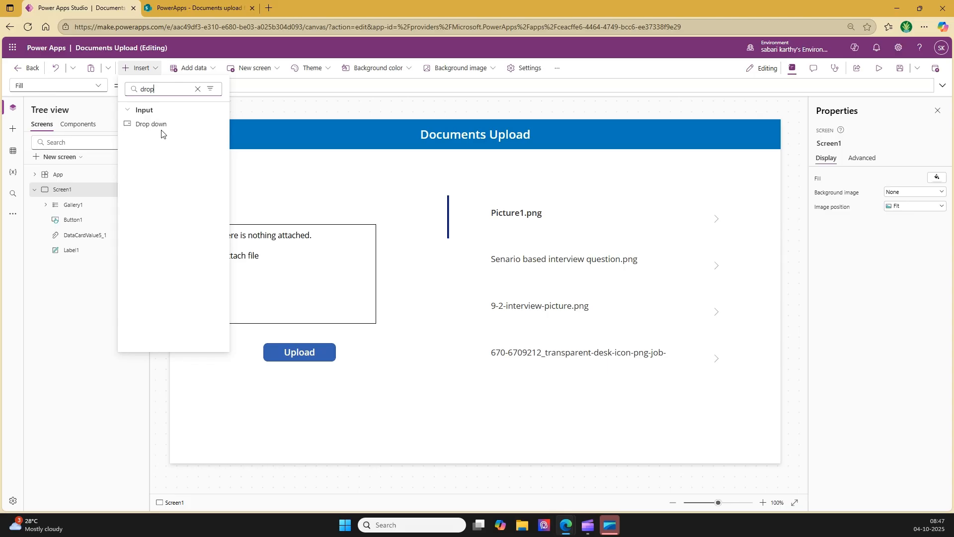
{"action": "left_click", "coordinate": [158, 126]}
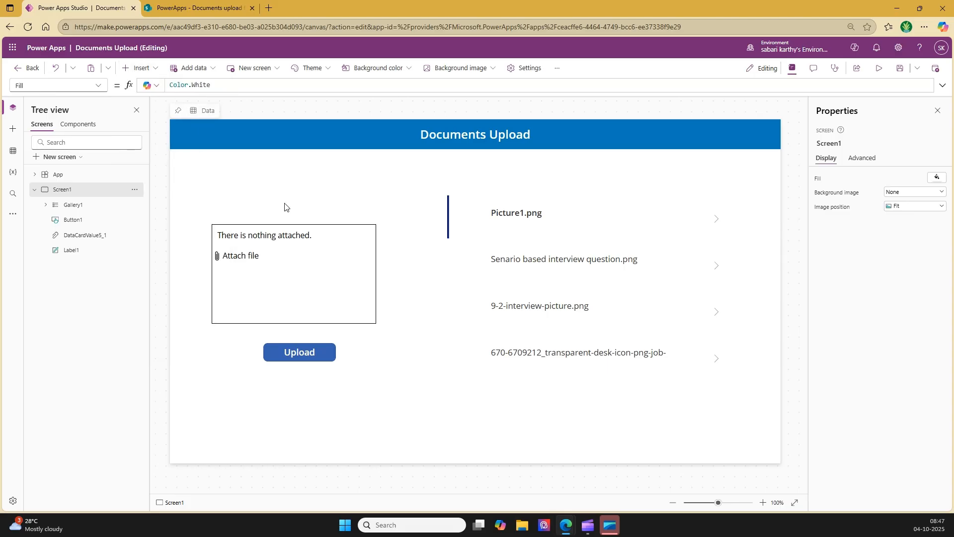
{"action": "left_click_drag", "start_coordinate": [267, 146], "coordinate": [294, 190]}
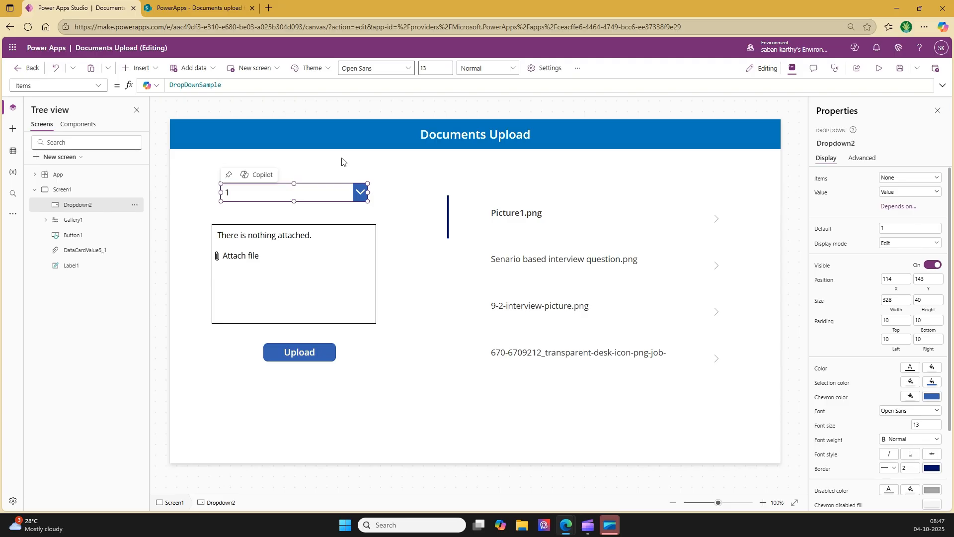
Set the drop-down's Items formula to ["Vendor 1","Vendor 2","Vendor 3"].
{"action": "double_click", "coordinate": [185, 86]}
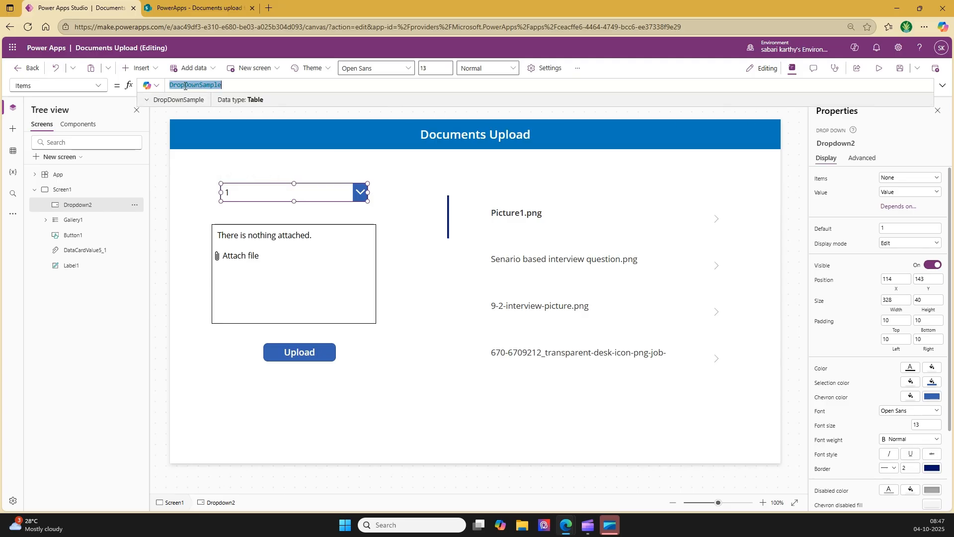
{"action": "key", "text": "BackSpace"}
{"action": "type", "text": "["}
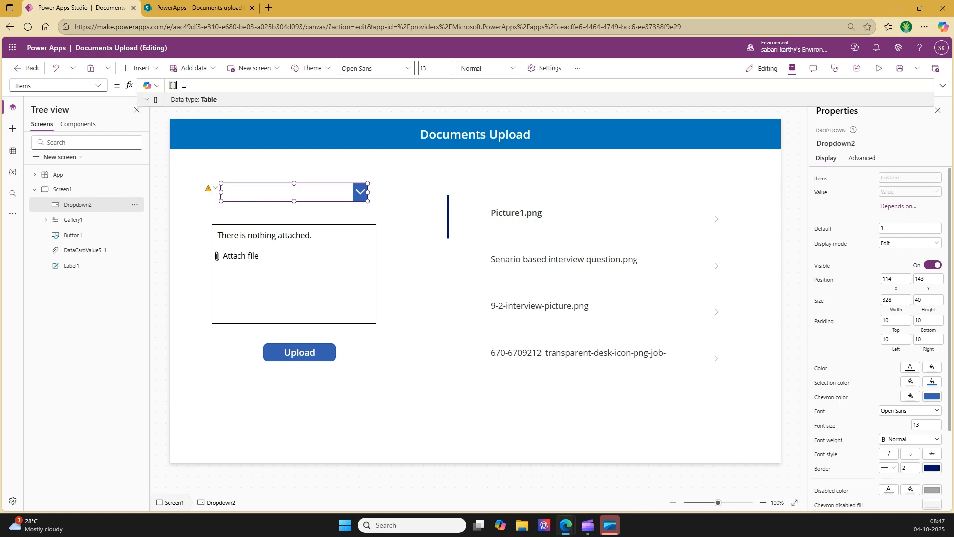
{"action": "type", "text": "\"\",\"\",\"\""}
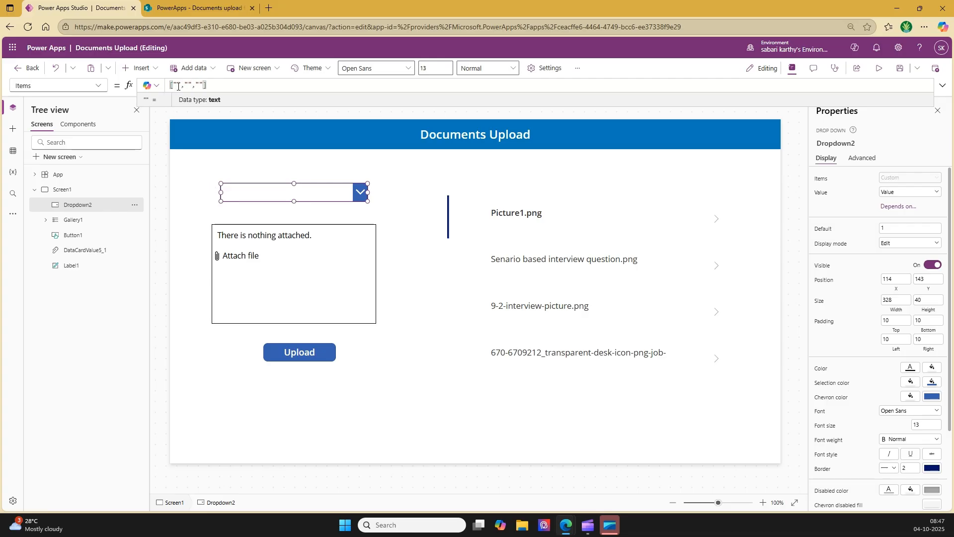
{"action": "left_click", "coordinate": [178, 87]}
{"action": "type", "text": "Vendor 1"}
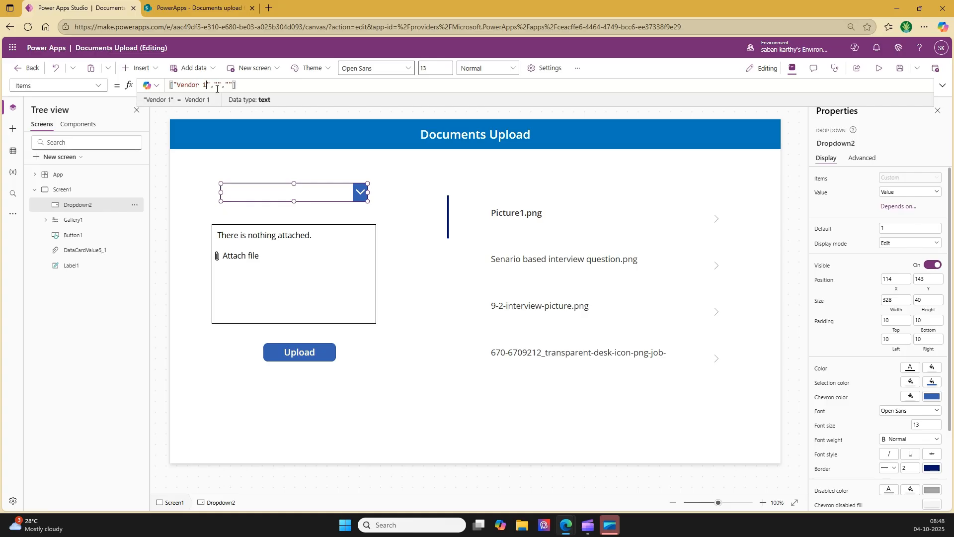
{"action": "left_click", "coordinate": [219, 84]}
{"action": "type", "text": "Vendor 2"}
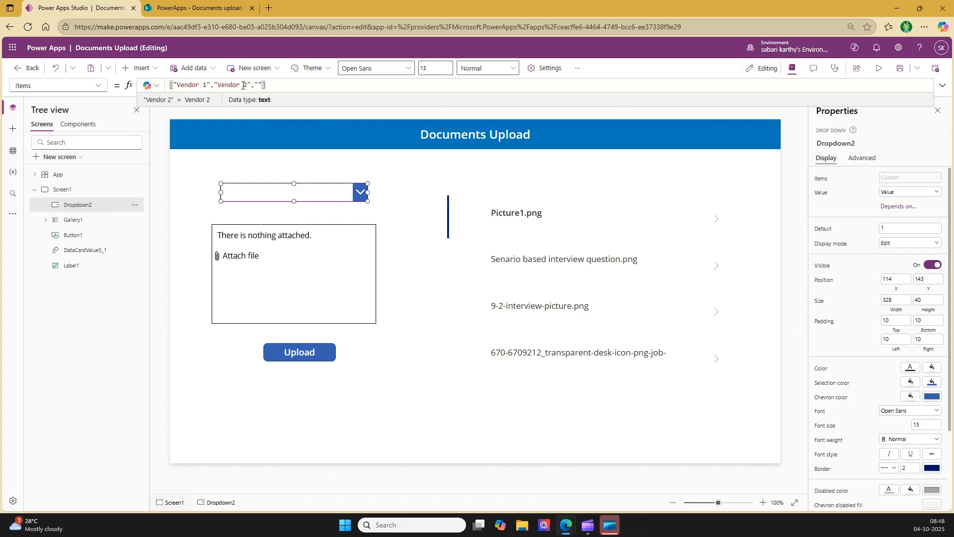
{"action": "left_click", "coordinate": [261, 84]}
{"action": "type", "text": "Vendor 3"}
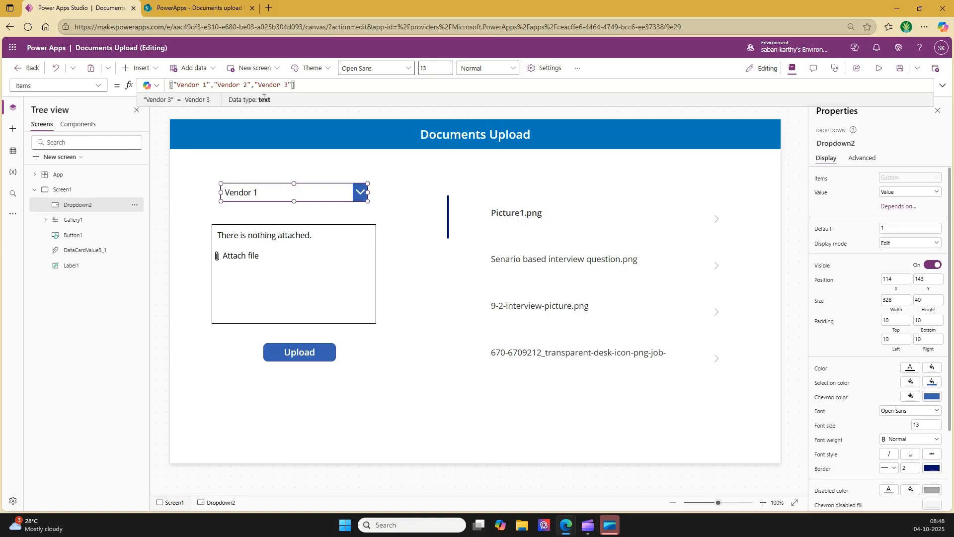
Check the vendor drop-down's choices and the files in the SharePoint library "Documents upload from Power Apps".
{"action": "left_click", "coordinate": [334, 198]}
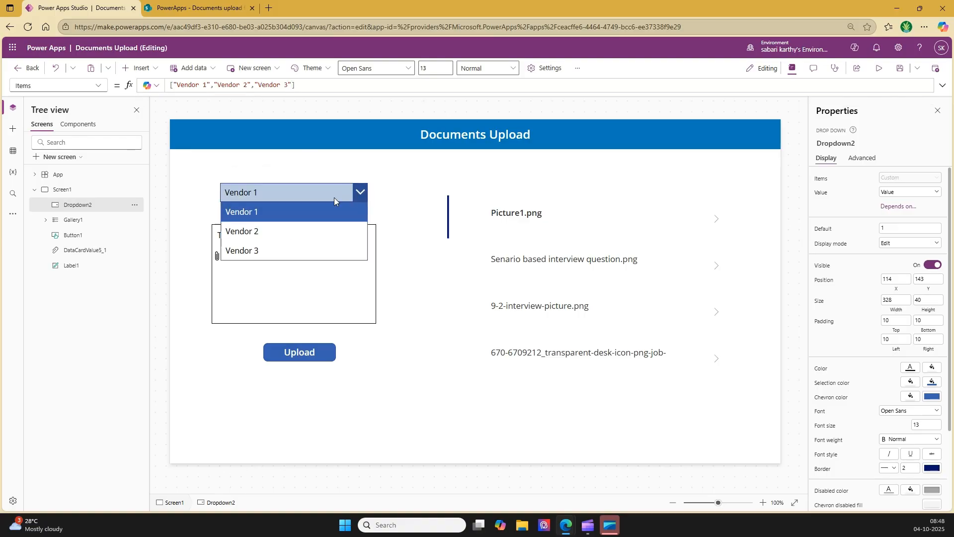
{"action": "left_click", "coordinate": [409, 256]}
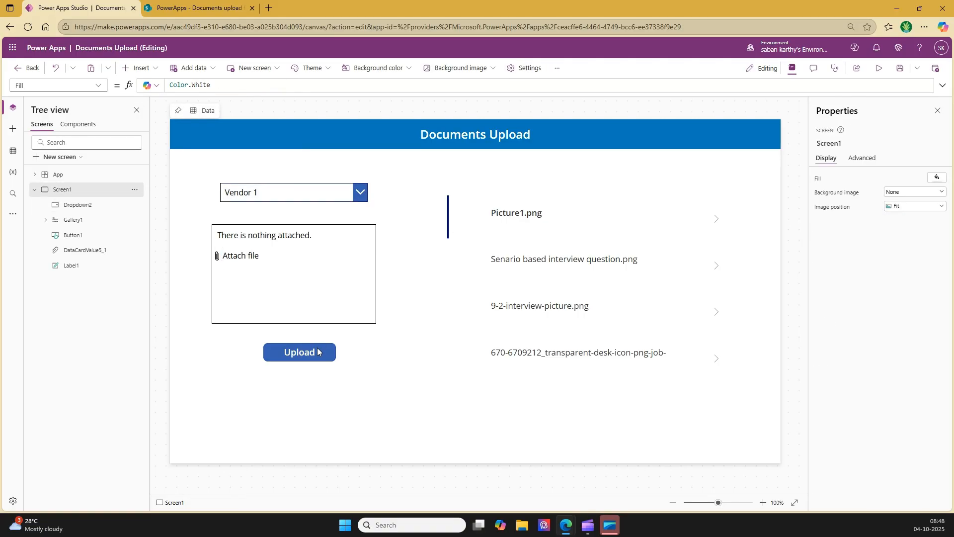
{"action": "left_click", "coordinate": [195, 5]}
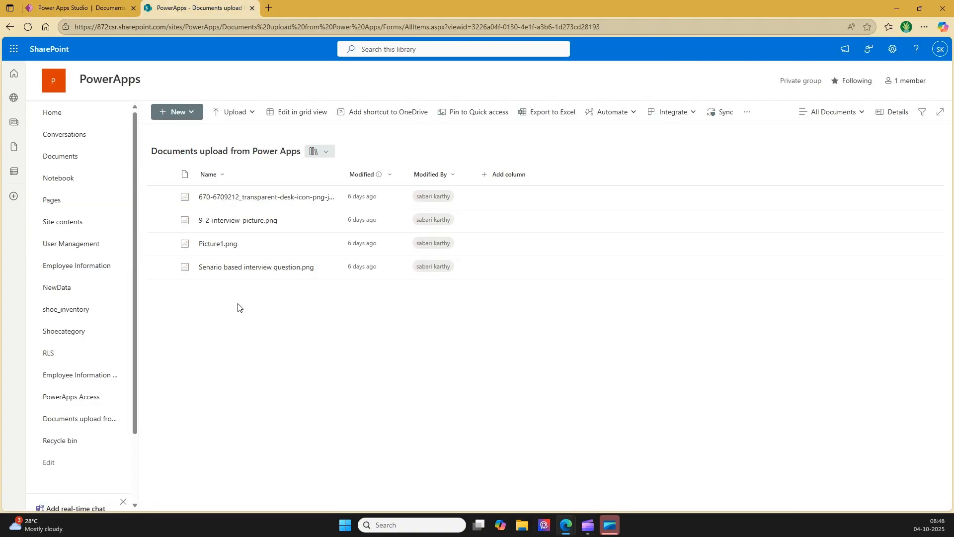
{"action": "left_click", "coordinate": [78, 5]}
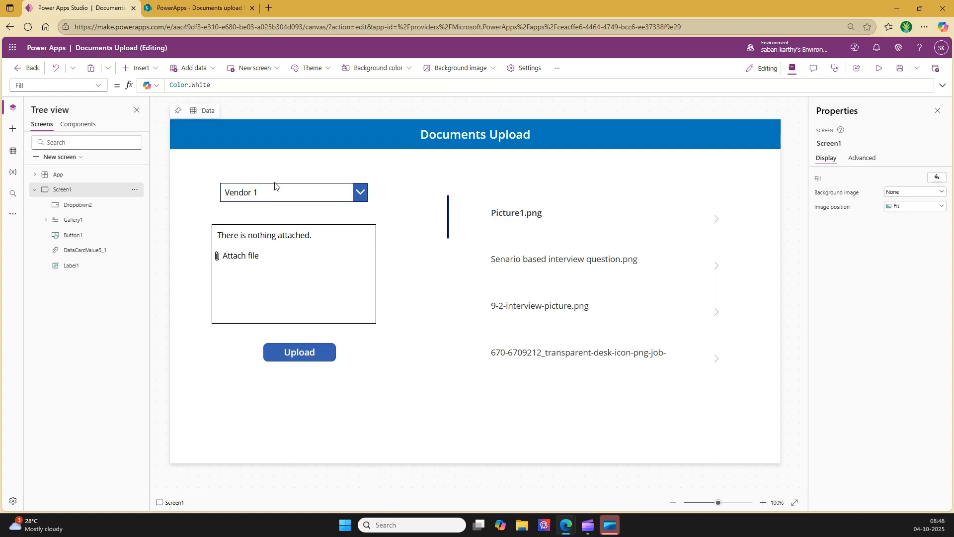
Open the app's "upload documents" Power Automate flow for editing.
{"action": "left_click", "coordinate": [263, 198]}
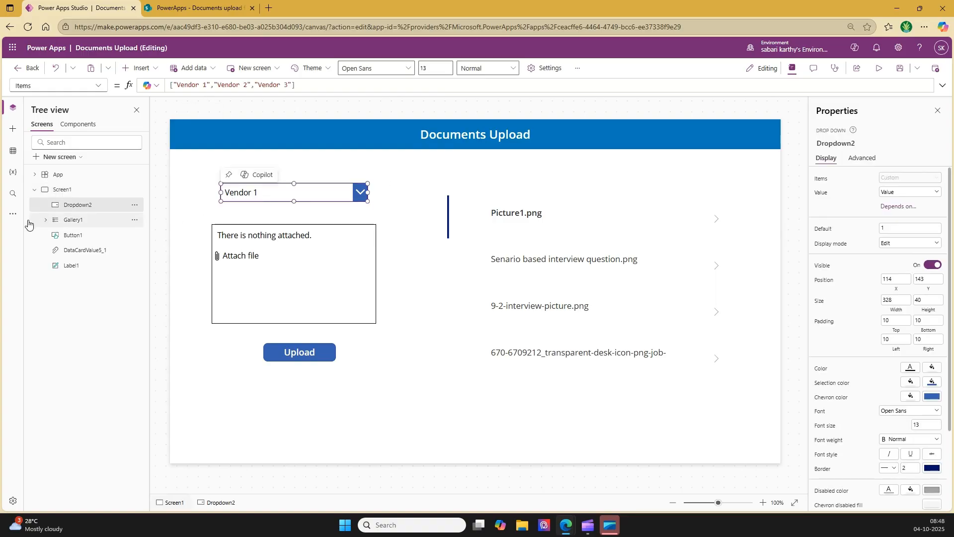
{"action": "left_click", "coordinate": [13, 214]}
{"action": "left_click", "coordinate": [76, 237]}
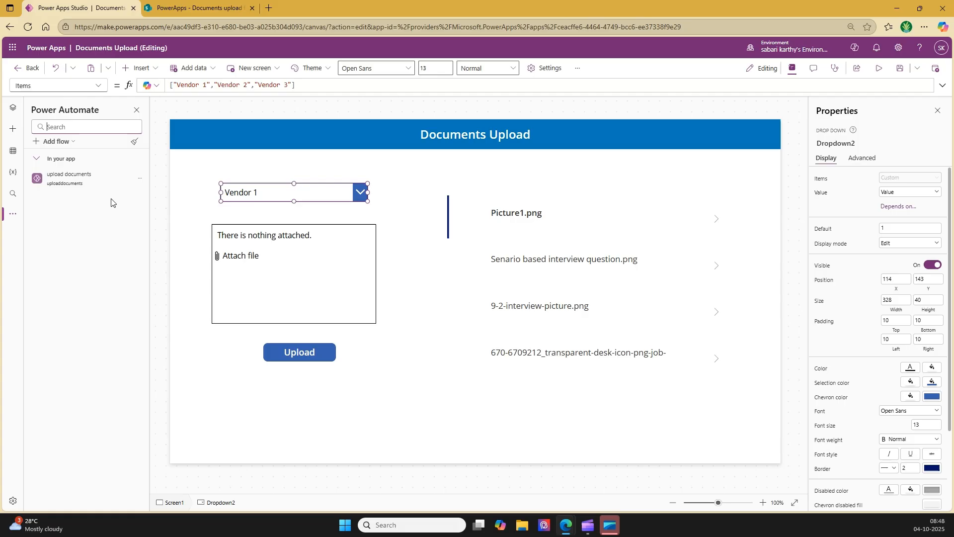
{"action": "left_click", "coordinate": [140, 178]}
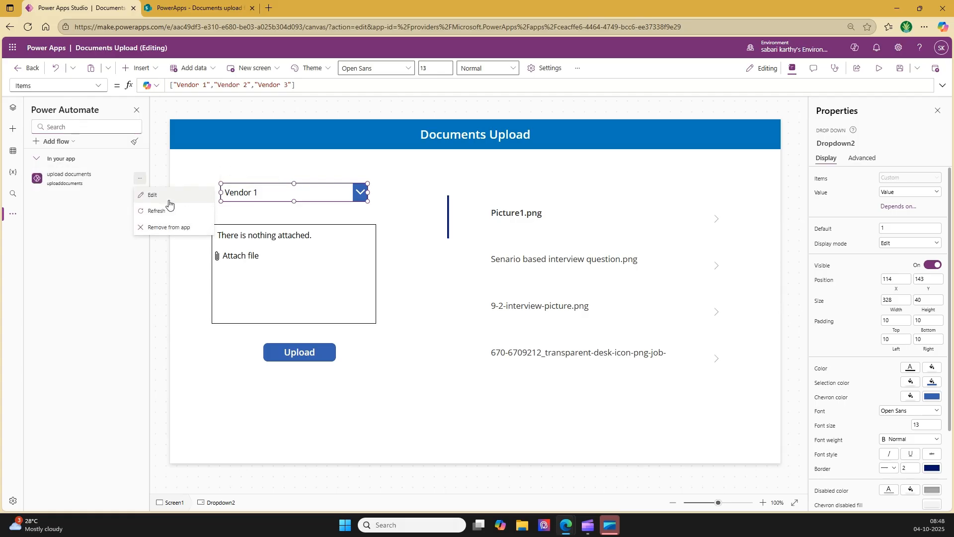
{"action": "left_click", "coordinate": [144, 196]}
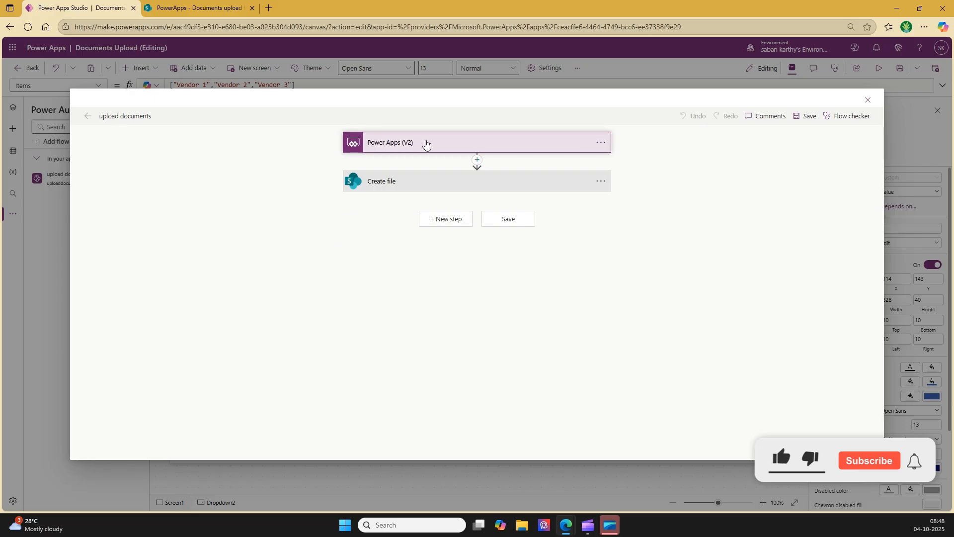
Add a text input named FolderName to the flow's Power Apps (V2) trigger.
{"action": "left_click", "coordinate": [423, 143]}
{"action": "left_click", "coordinate": [390, 196]}
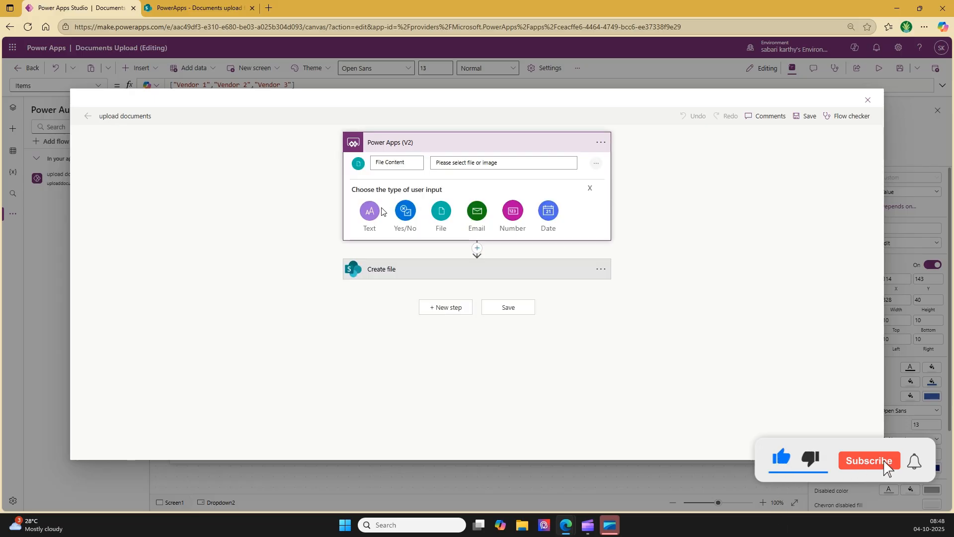
{"action": "left_click", "coordinate": [370, 219]}
{"action": "double_click", "coordinate": [386, 195]}
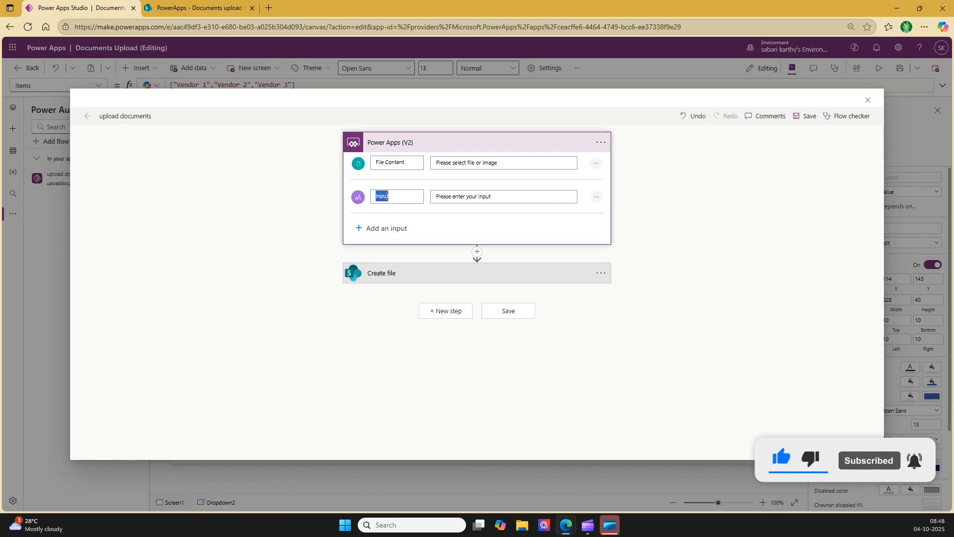
{"action": "type", "text": "FolderName"}
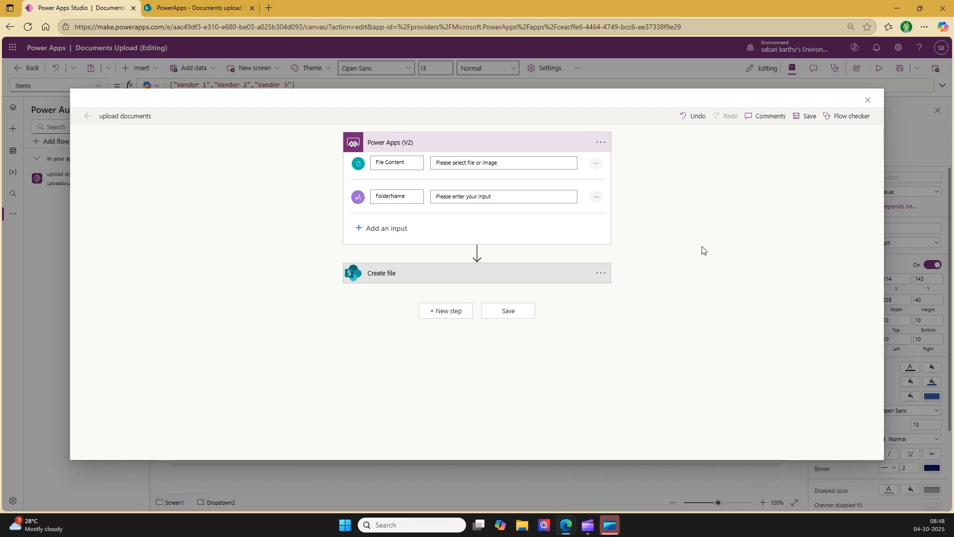
{"action": "left_click", "coordinate": [476, 252]}
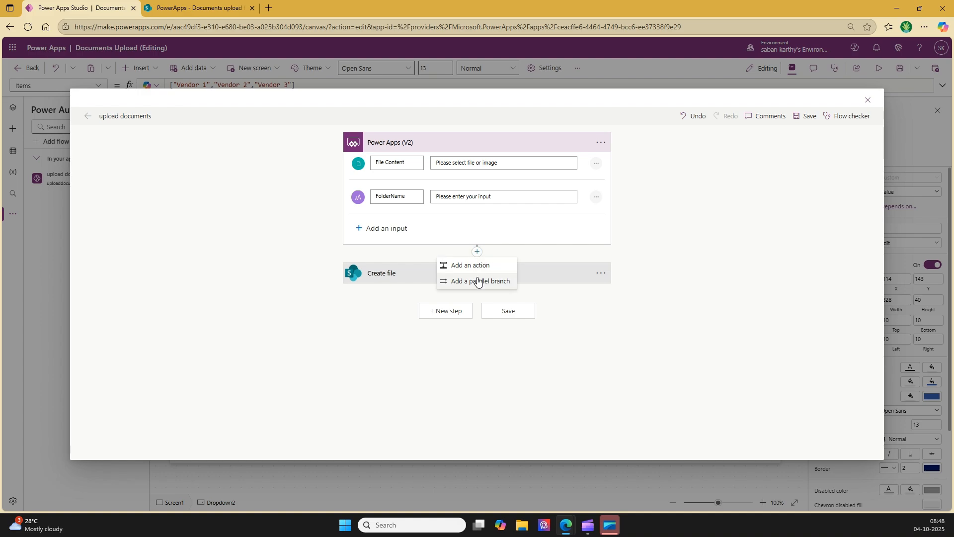
{"action": "left_click", "coordinate": [488, 269]}
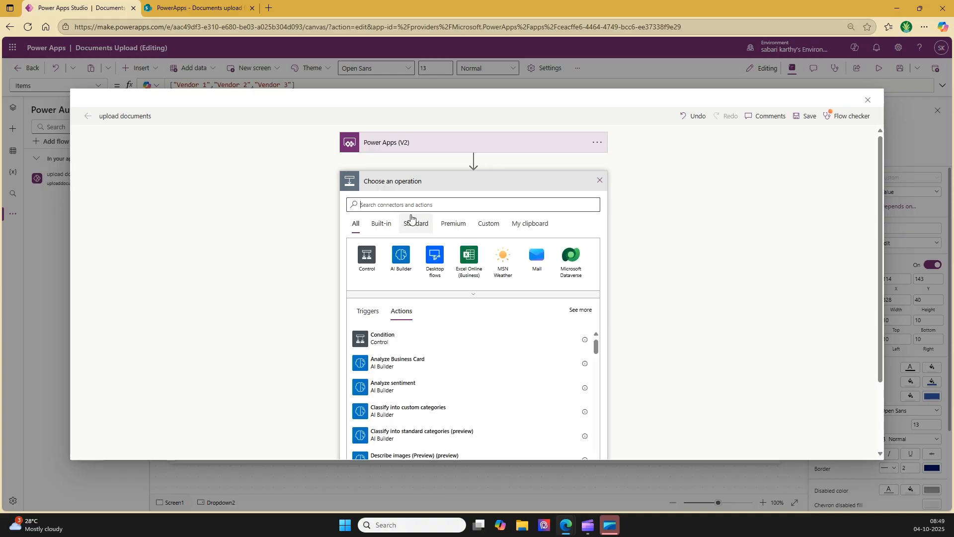
{"action": "type", "text": "SharePoint"}
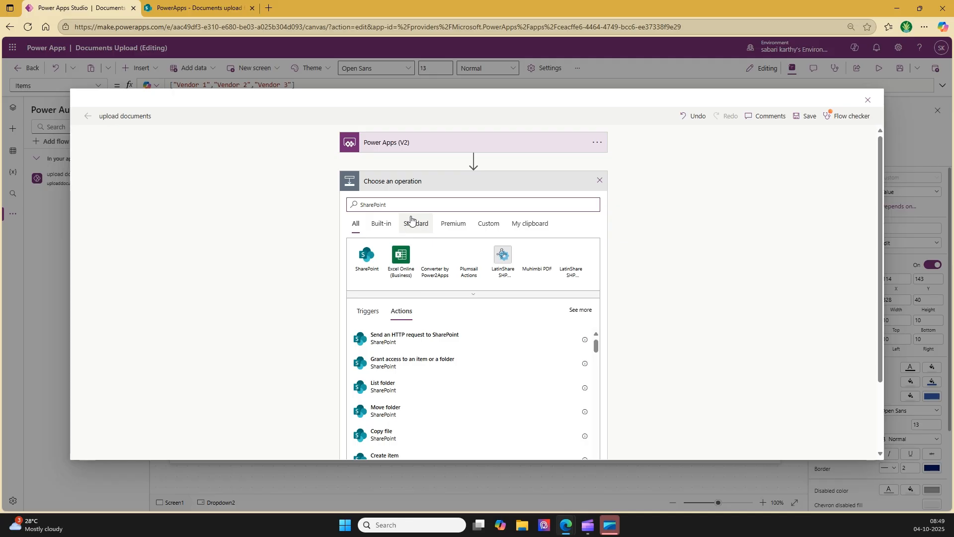
{"action": "left_click", "coordinate": [379, 269]}
{"action": "left_click", "coordinate": [387, 204]}
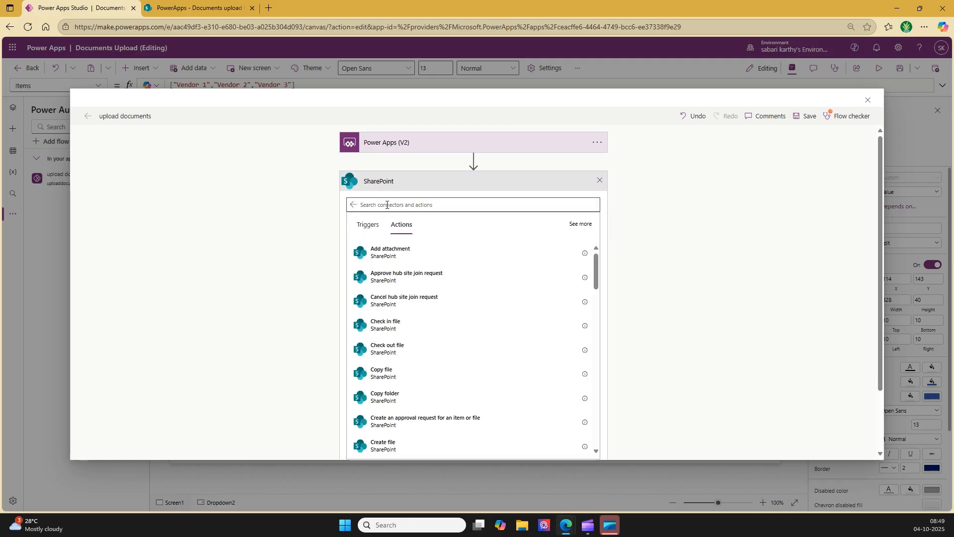
{"action": "type", "text": "der"}
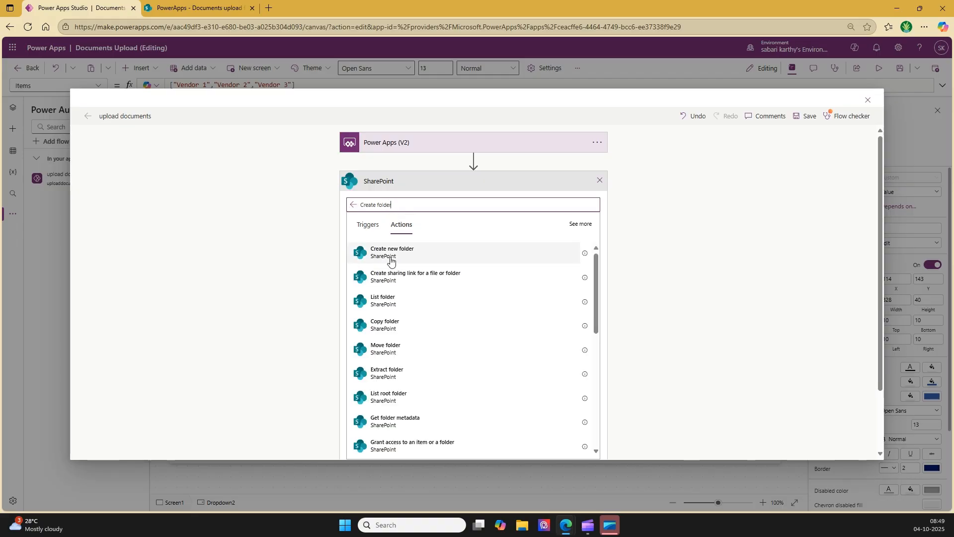
{"action": "left_click", "coordinate": [600, 180]}
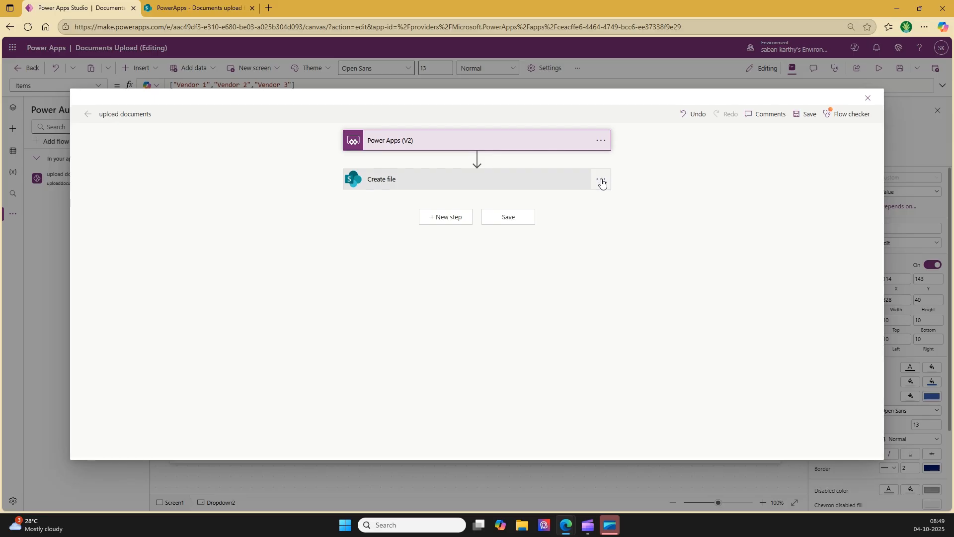
Set the Create file action's Folder Path to /Documents upload from Power Apps/ followed by the FolderName dynamic value, and save and close the flow.
{"action": "left_click", "coordinate": [416, 181]}
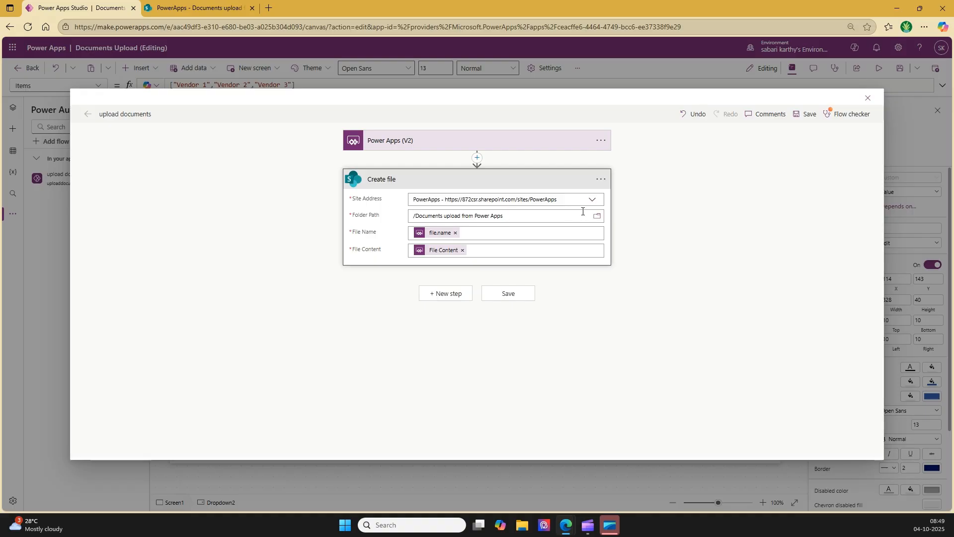
{"action": "left_click", "coordinate": [598, 220]}
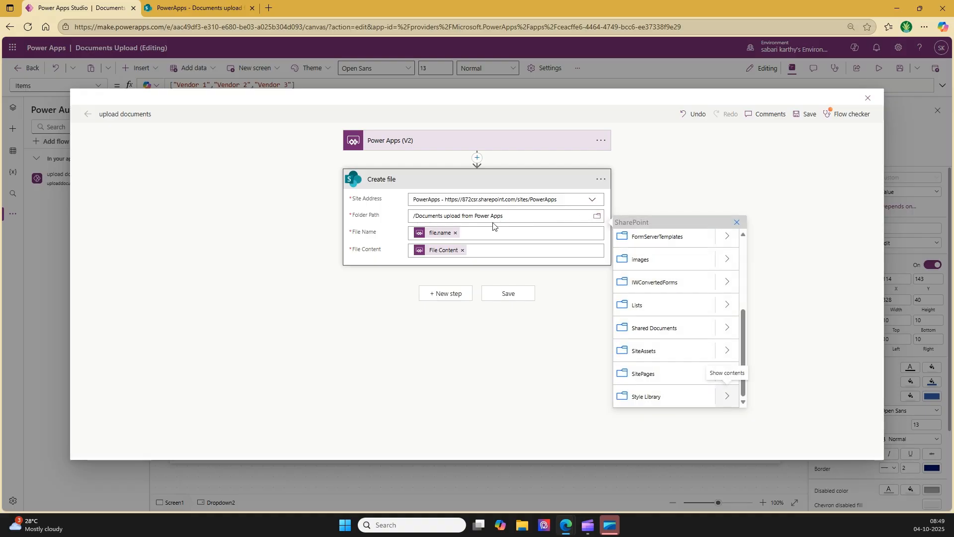
{"action": "left_click", "coordinate": [510, 216]}
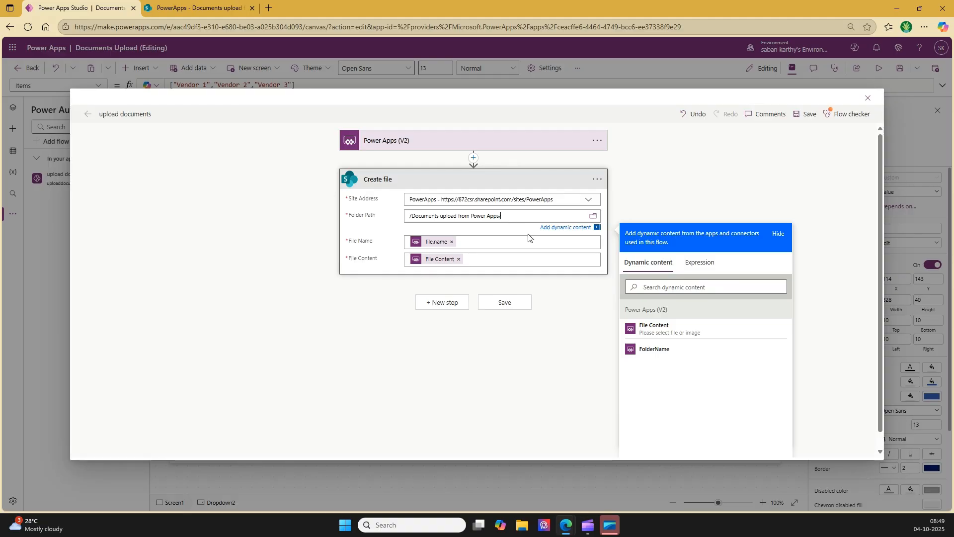
{"action": "left_click", "coordinate": [665, 357]}
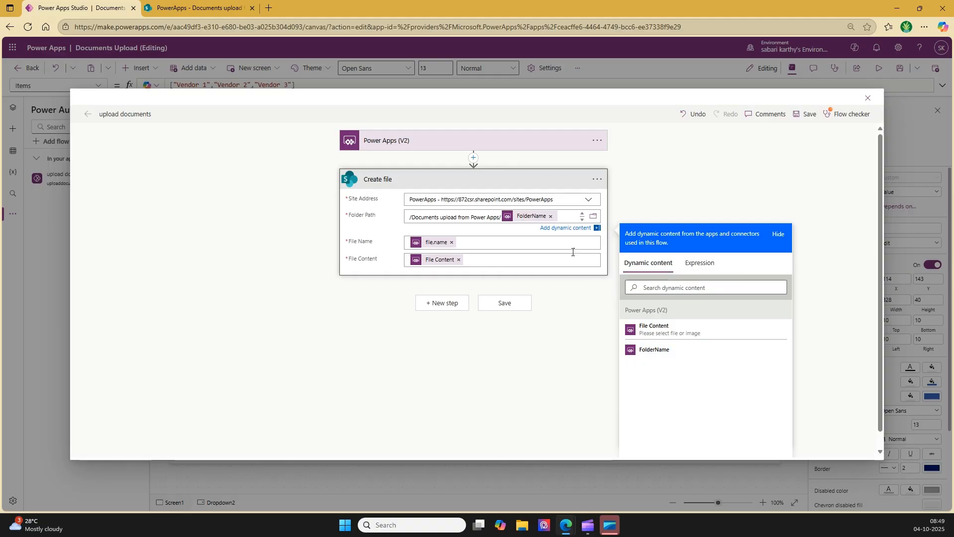
{"action": "left_click", "coordinate": [636, 208]}
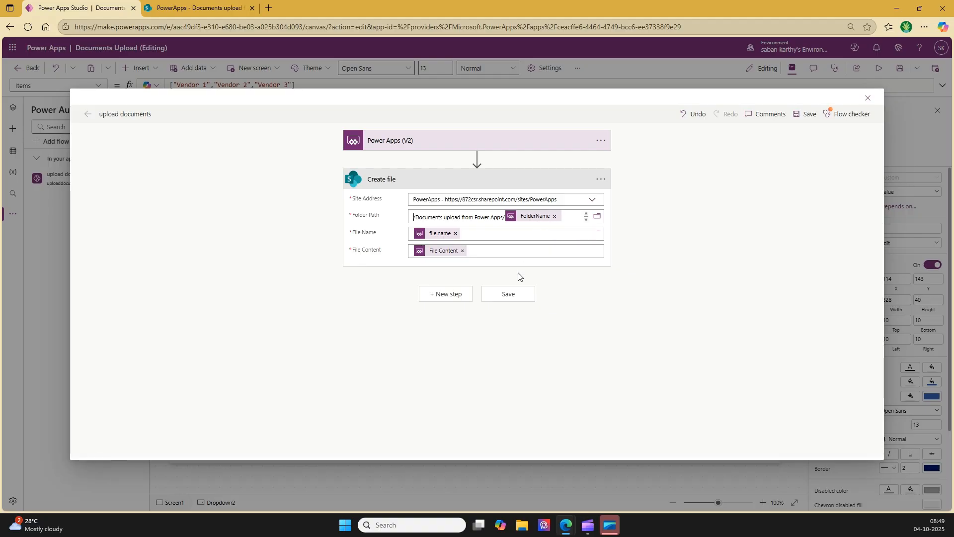
{"action": "left_click", "coordinate": [511, 294]}
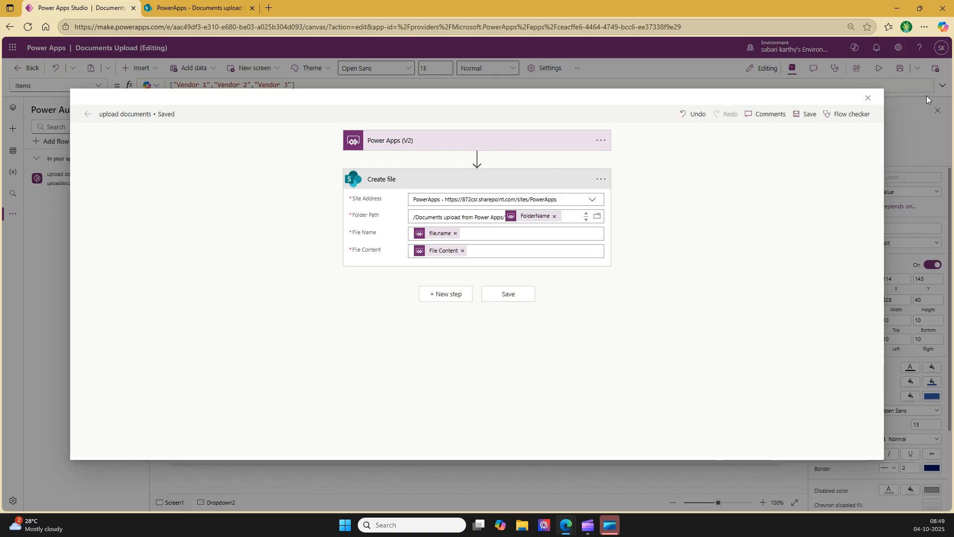
{"action": "left_click", "coordinate": [868, 98]}
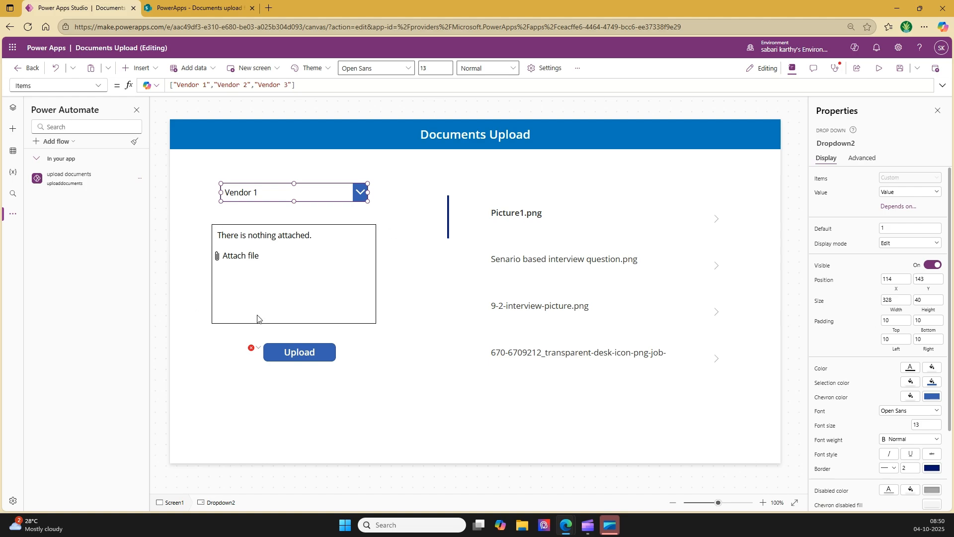
Rename the vendor drop-down control to VendorName.
{"action": "mouse_move", "coordinate": [83, 193]}
{"action": "left_click", "coordinate": [843, 142]}
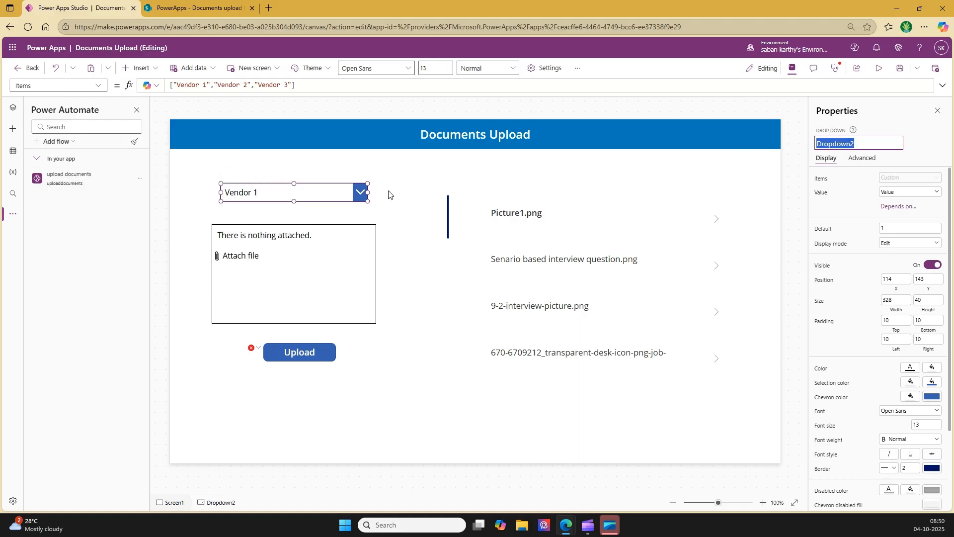
{"action": "left_click", "coordinate": [273, 192]}
{"action": "left_click", "coordinate": [849, 139]}
{"action": "type", "text": "D"}
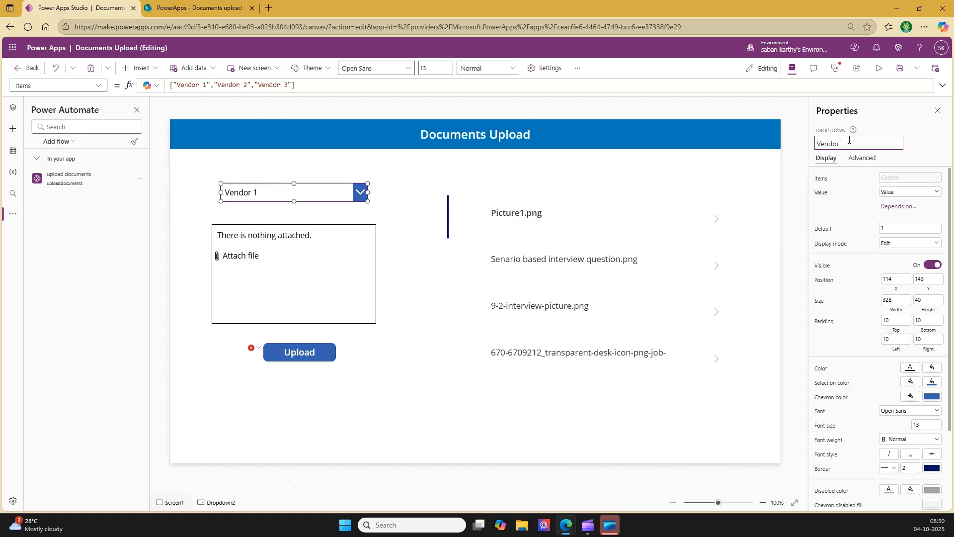
{"action": "type", "text": "endorName"}
Add VendorName.Selected.Value as the first argument of uploaddocuments.Run in the Upload button's OnSelect formula, before the file record.
{"action": "left_click", "coordinate": [257, 348]}
{"action": "left_click", "coordinate": [272, 362]}
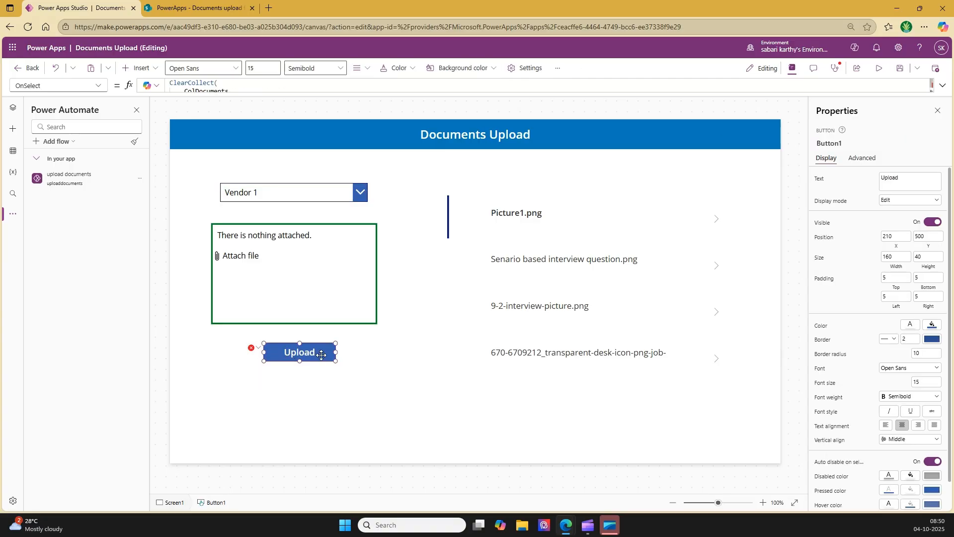
{"action": "left_click", "coordinate": [944, 86]}
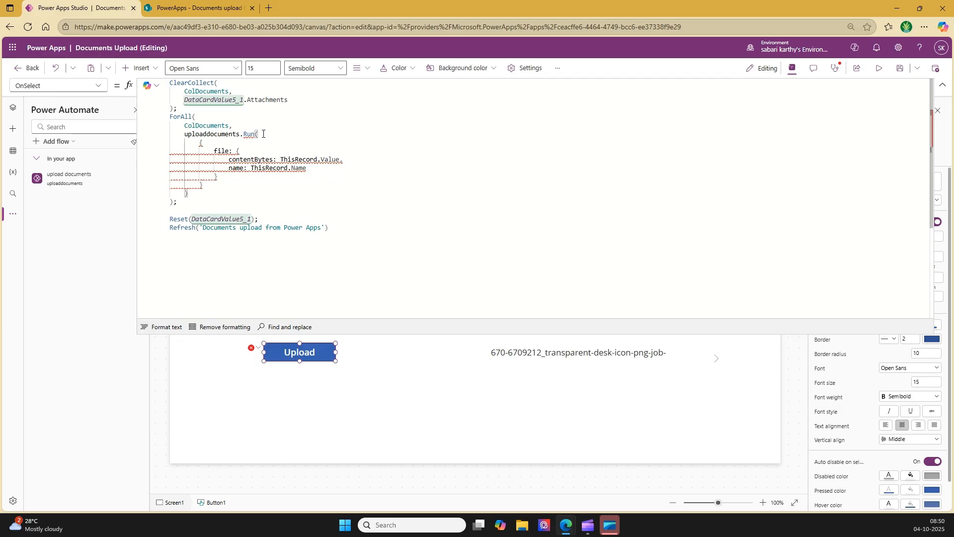
{"action": "type", "text": "Vend"}
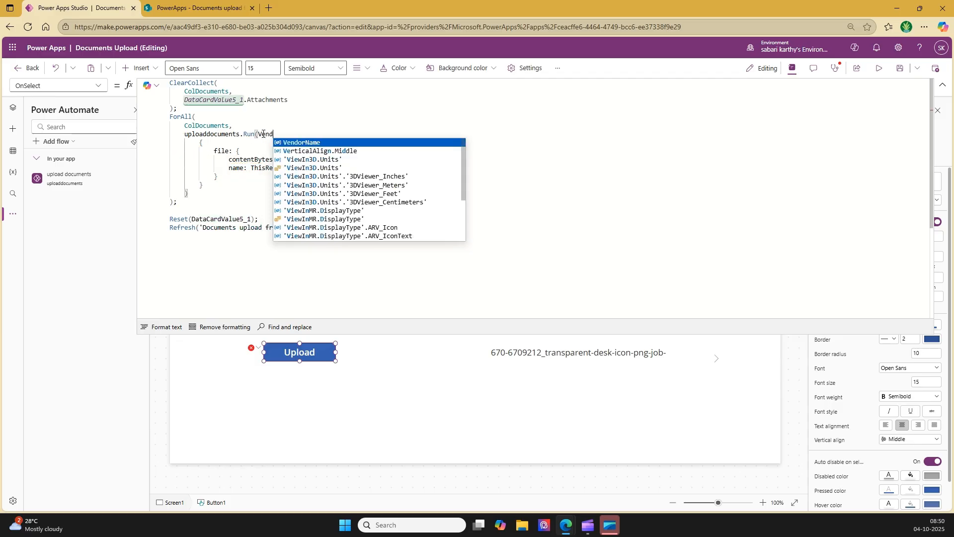
{"action": "type", "text": "orName.Sele"}
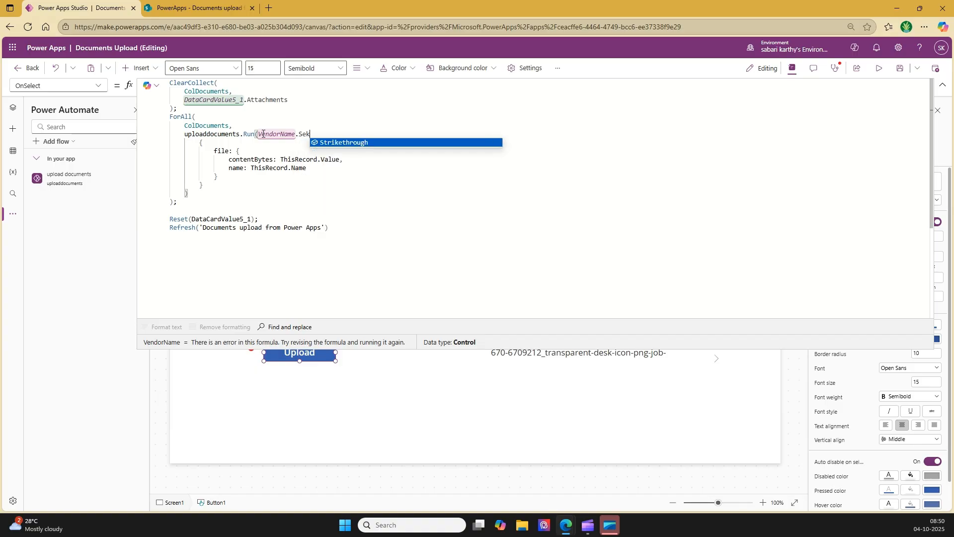
{"action": "type", "text": "cted/"}
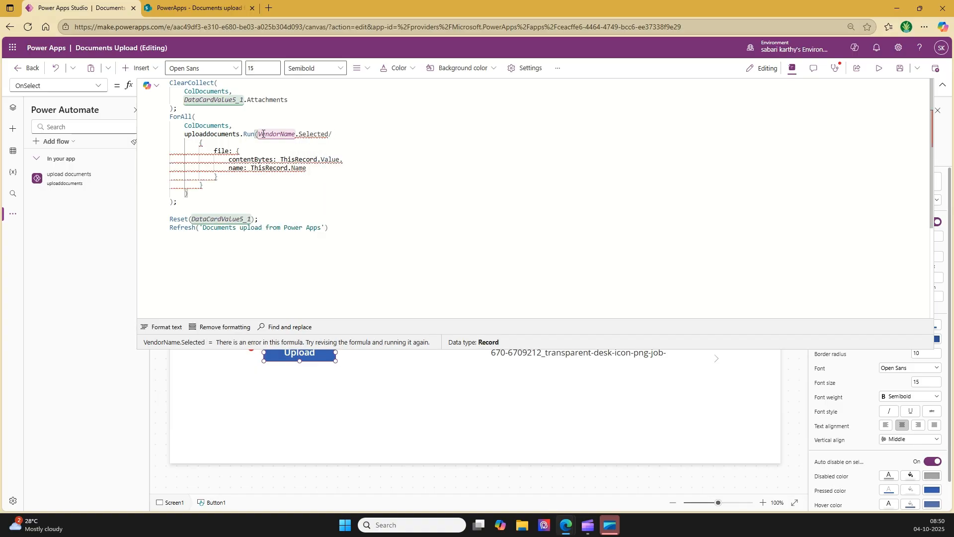
{"action": "key", "text": "BackSpace"}
{"action": "type", "text": "."}
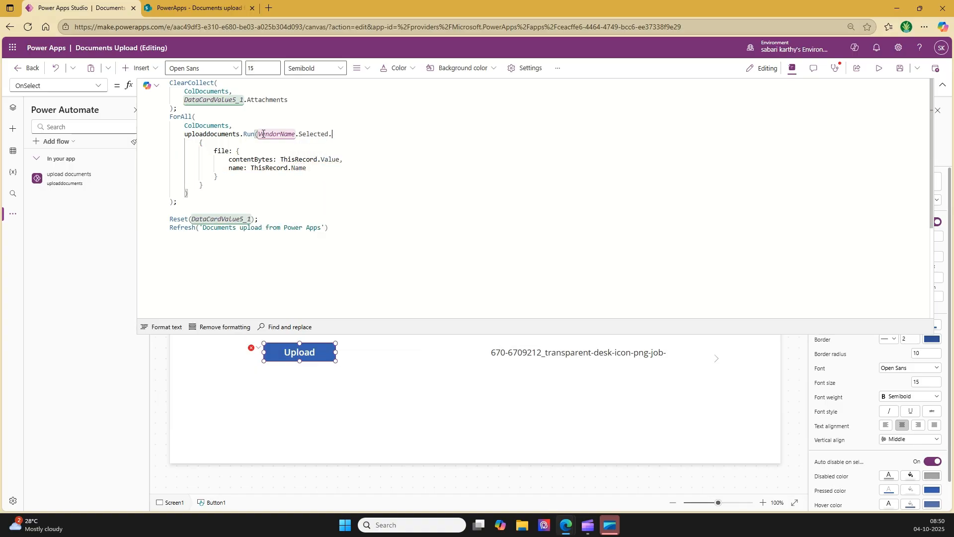
{"action": "left_click", "coordinate": [371, 143]}
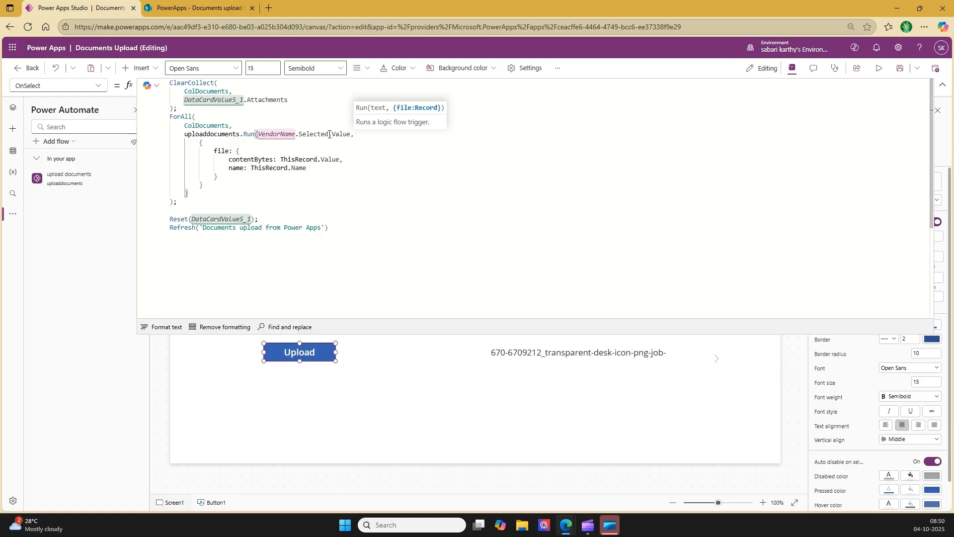
{"action": "left_click_drag", "start_coordinate": [258, 135], "coordinate": [359, 130]}
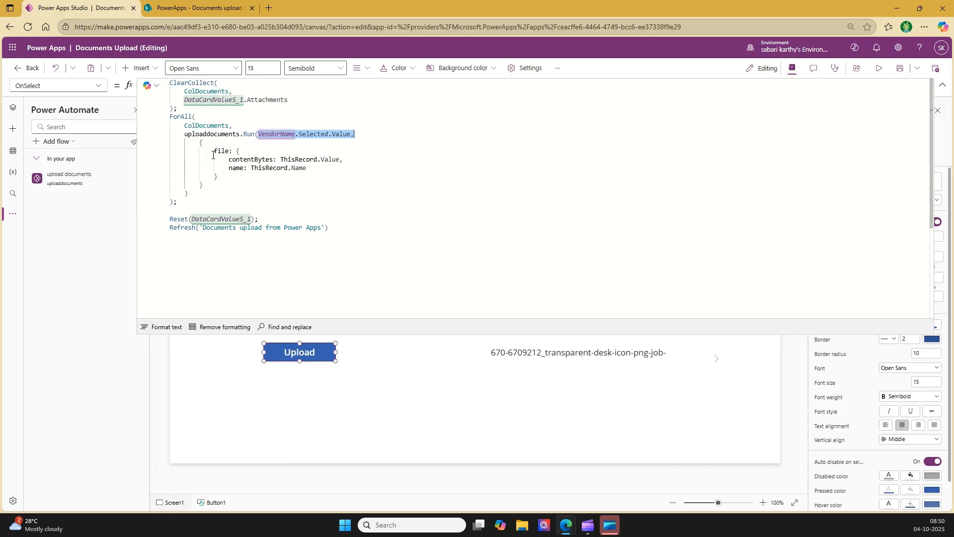
{"action": "left_click_drag", "start_coordinate": [201, 142], "coordinate": [208, 182]}
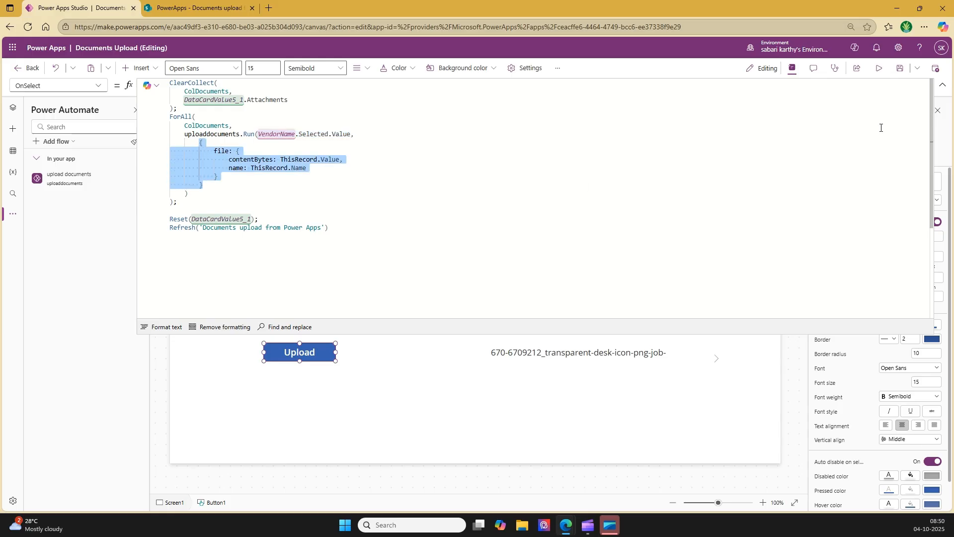
{"action": "left_click", "coordinate": [942, 87]}
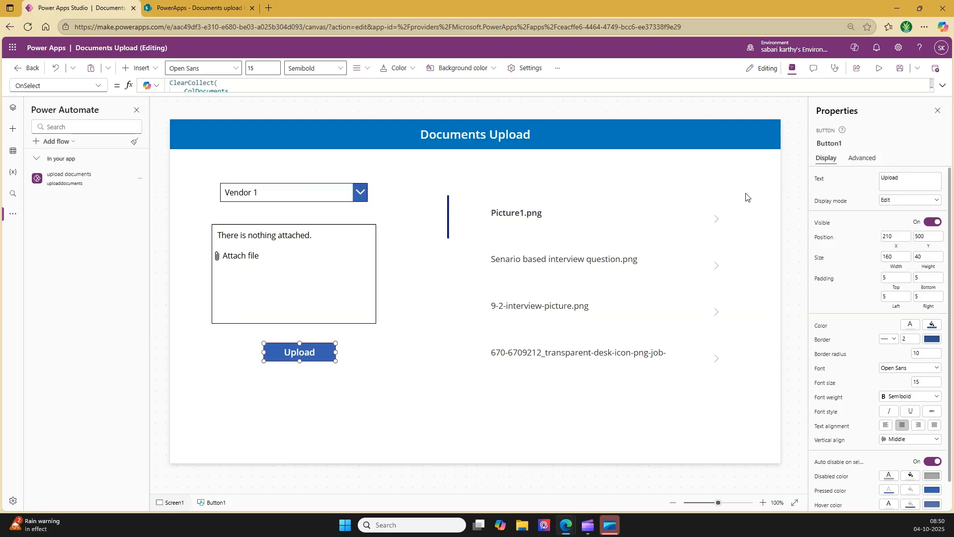
Insert a Globe - Refresh icon on the screen and place it above the file gallery's upper-right corner, just below the header.
{"action": "left_click", "coordinate": [748, 197]}
{"action": "left_click", "coordinate": [724, 259]}
{"action": "left_click", "coordinate": [756, 206]}
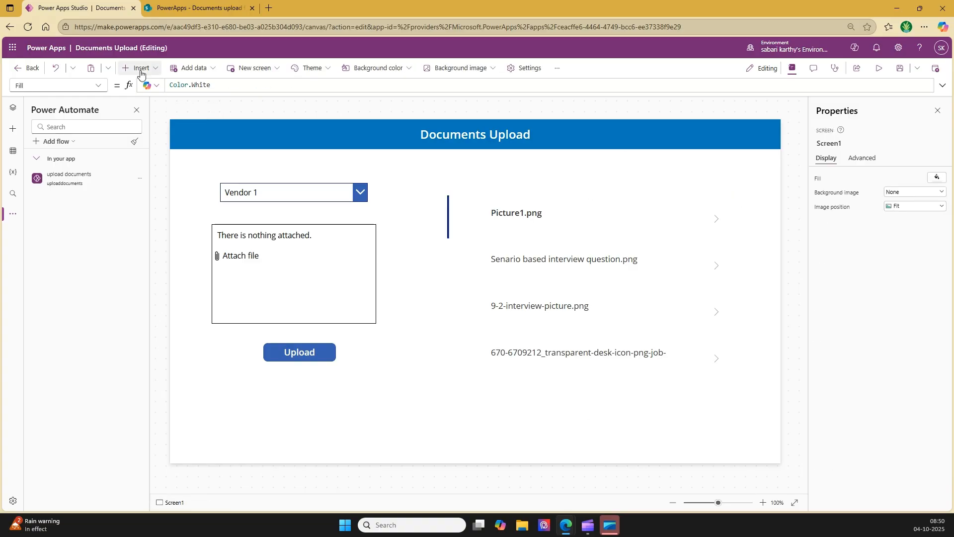
{"action": "left_click", "coordinate": [140, 69]}
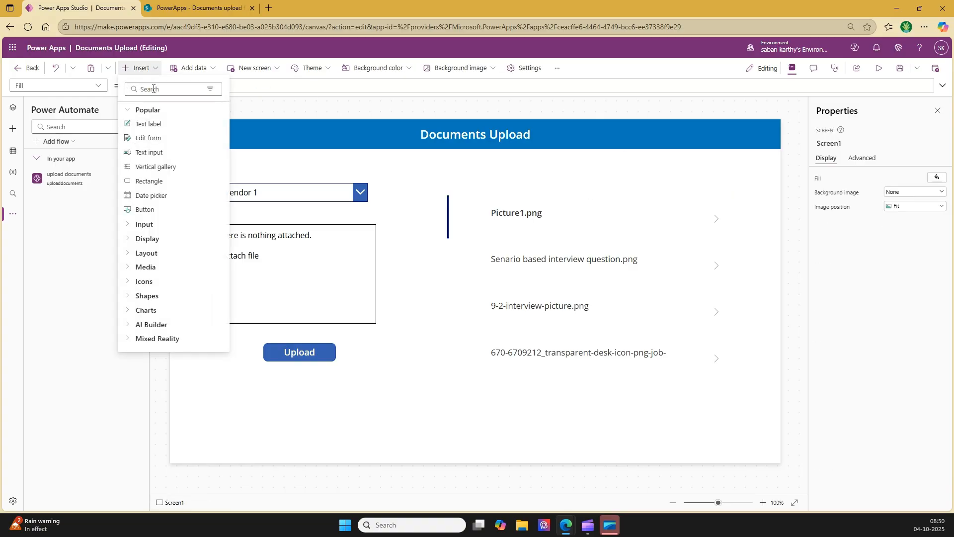
{"action": "type", "text": "refresh"}
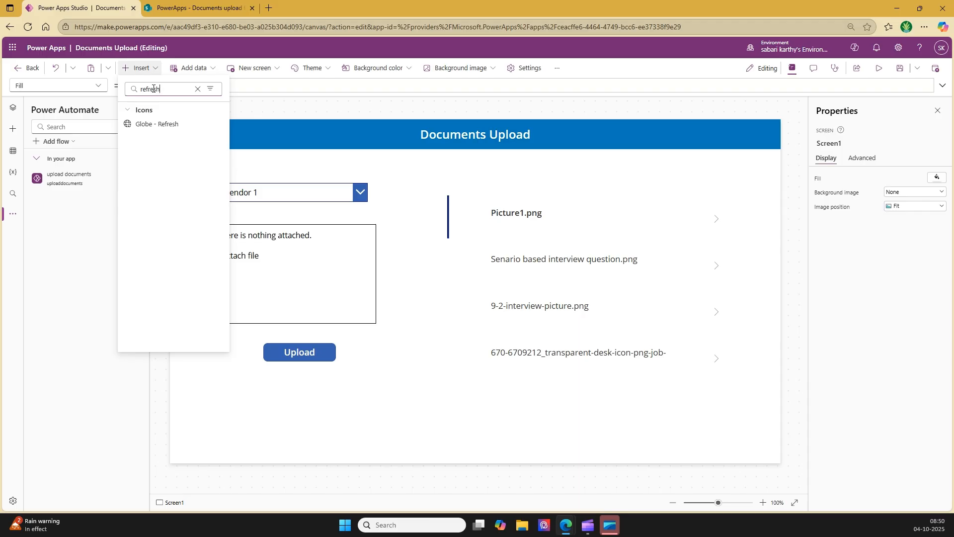
{"action": "left_click", "coordinate": [149, 124]}
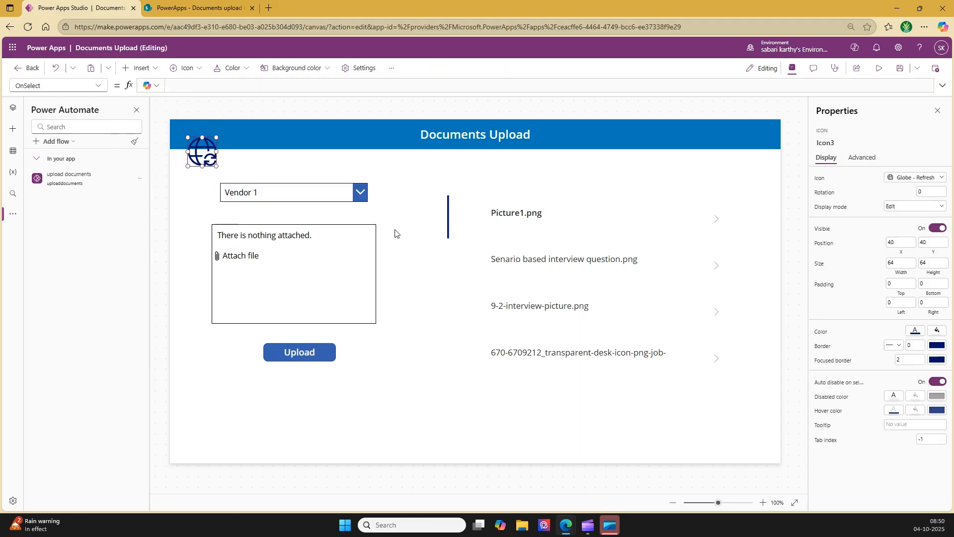
{"action": "left_click_drag", "start_coordinate": [221, 166], "coordinate": [746, 176]}
Set the refresh icon's OnSelect formula to Refresh('Documents upload from Power Apps').
{"action": "double_click", "coordinate": [178, 89]}
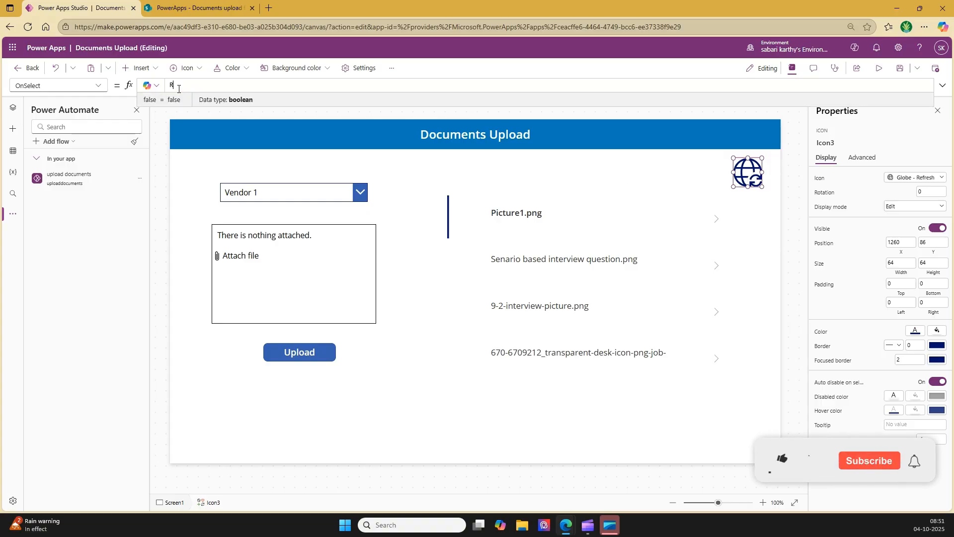
{"action": "type", "text": "Refe"}
{"action": "key", "text": "Tab"}
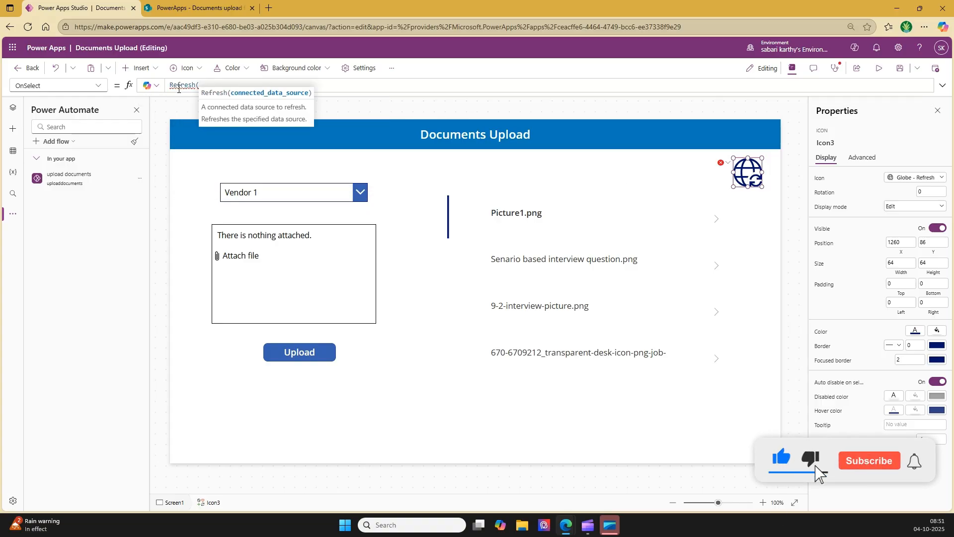
{"action": "type", "text": "'Documents upload from Power Apps'"}
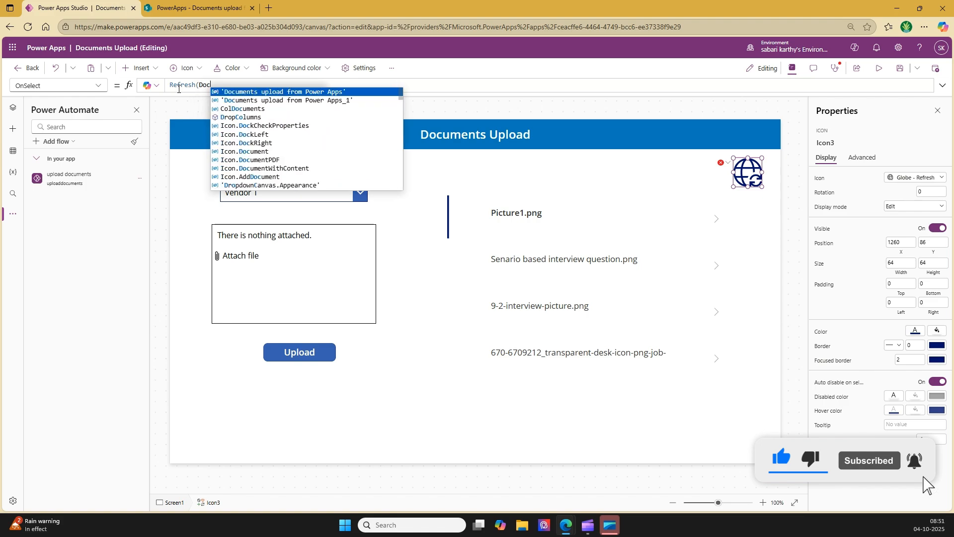
{"action": "key", "text": "Tab"}
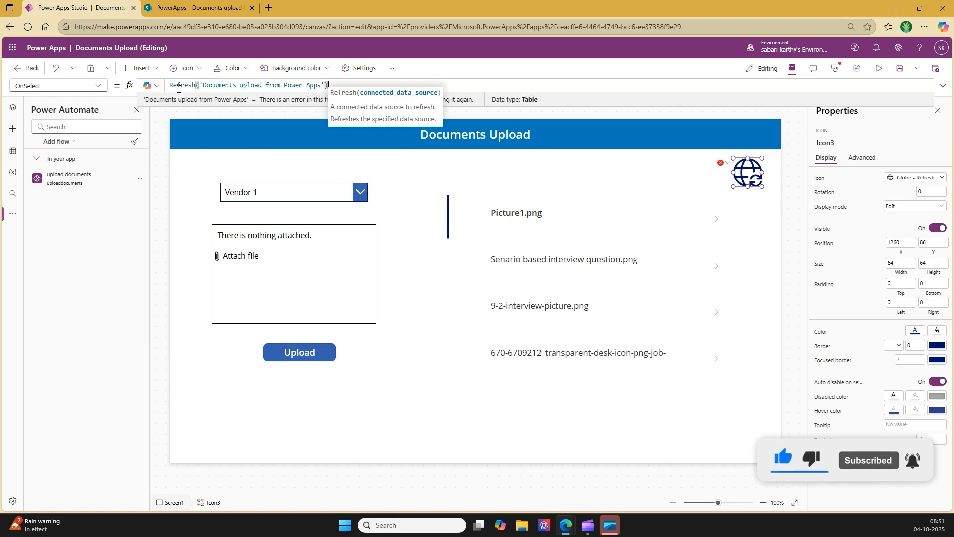
{"action": "type", "text": ")"}
Review the ForAll, Reset and Refresh parts of the Upload button's OnSelect formula.
{"action": "left_click", "coordinate": [325, 358]}
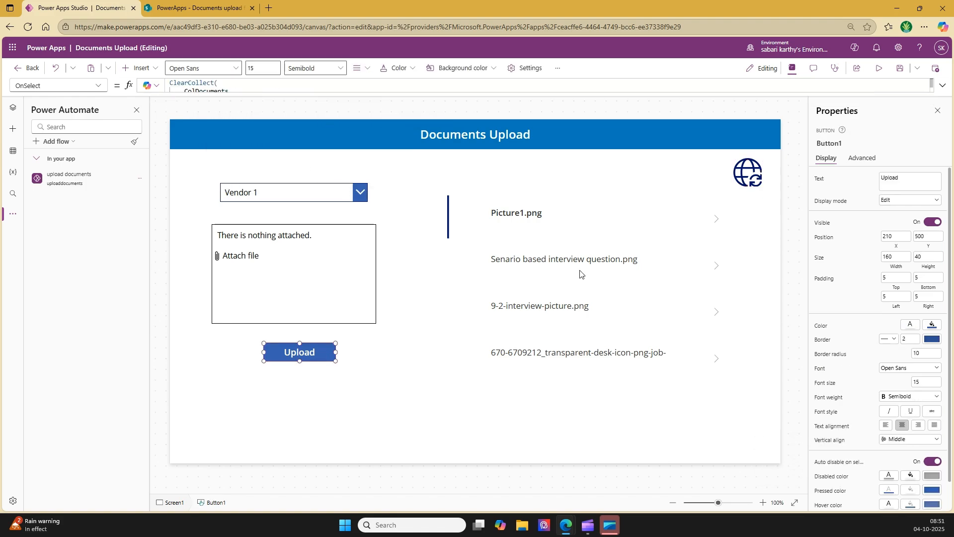
{"action": "left_click", "coordinate": [943, 86]}
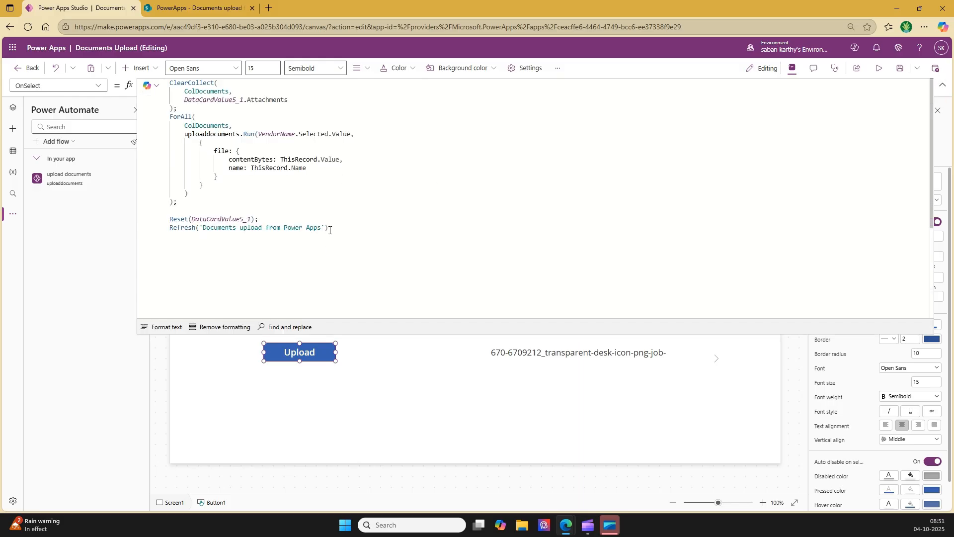
{"action": "left_click_drag", "start_coordinate": [330, 230], "coordinate": [144, 115]}
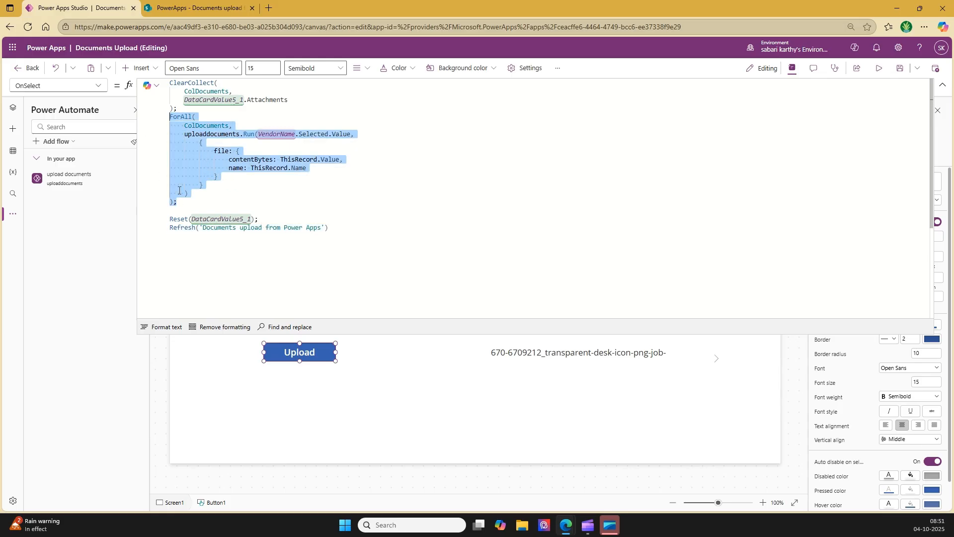
Preview the app, attach the PNG file 564793 from Downloads with Vendor 1 selected, and upload it.
{"action": "left_click", "coordinate": [878, 68]}
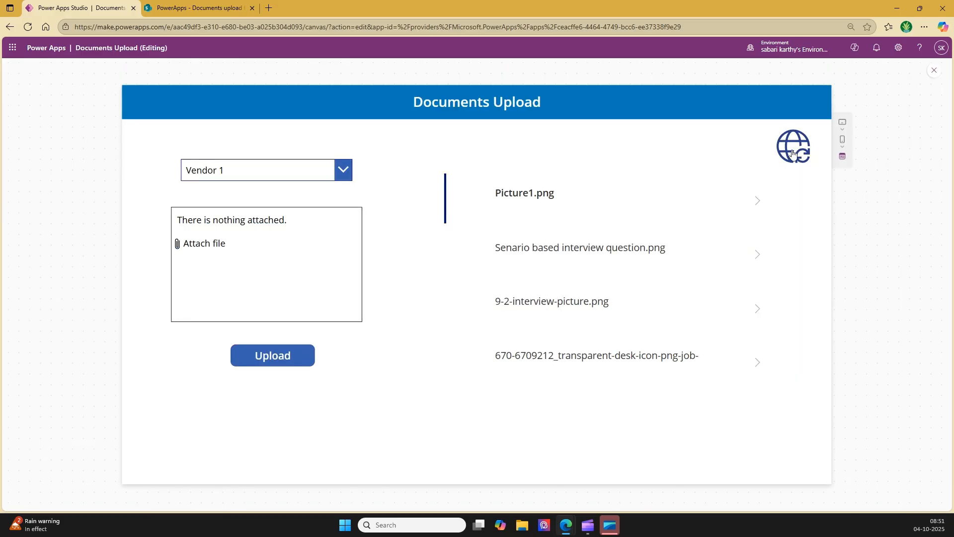
{"action": "left_click", "coordinate": [231, 241]}
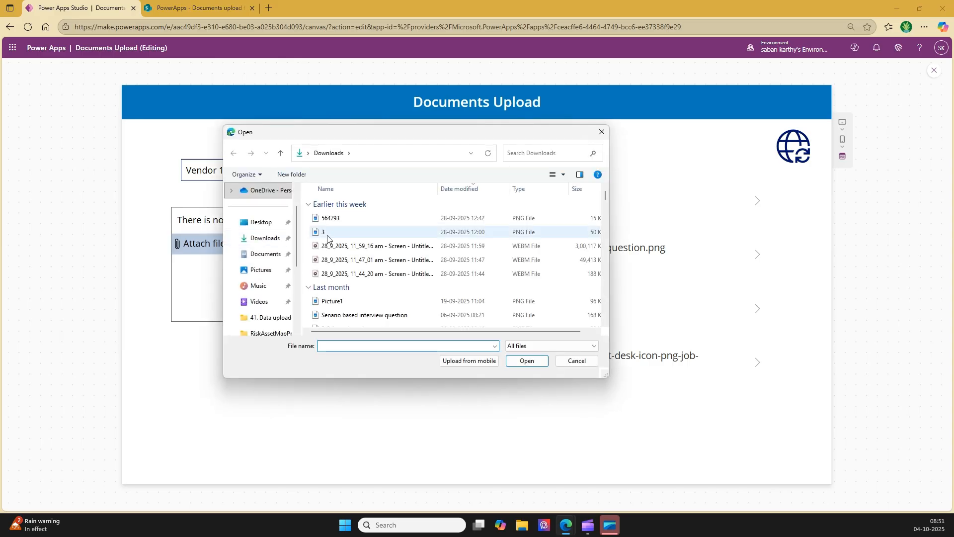
{"action": "left_click", "coordinate": [348, 219]}
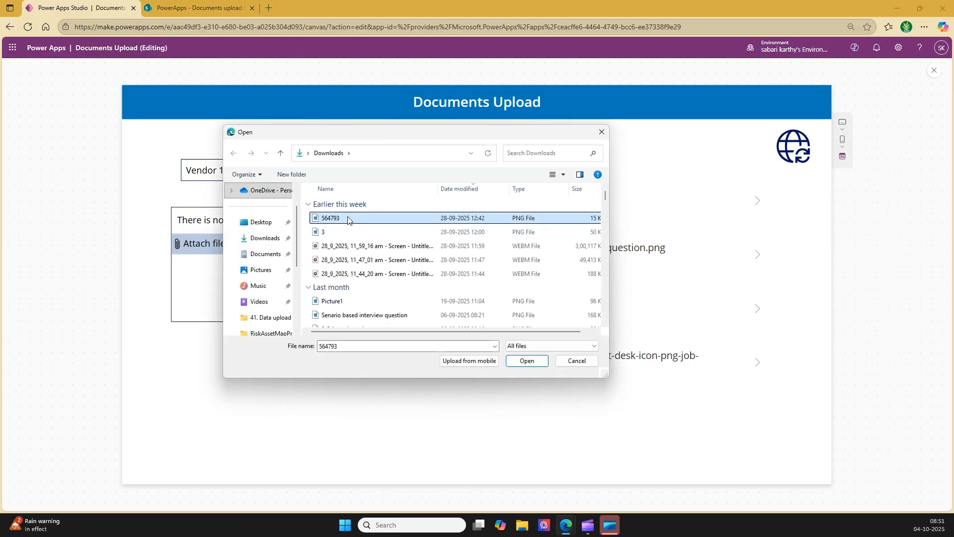
{"action": "left_click", "coordinate": [526, 361]}
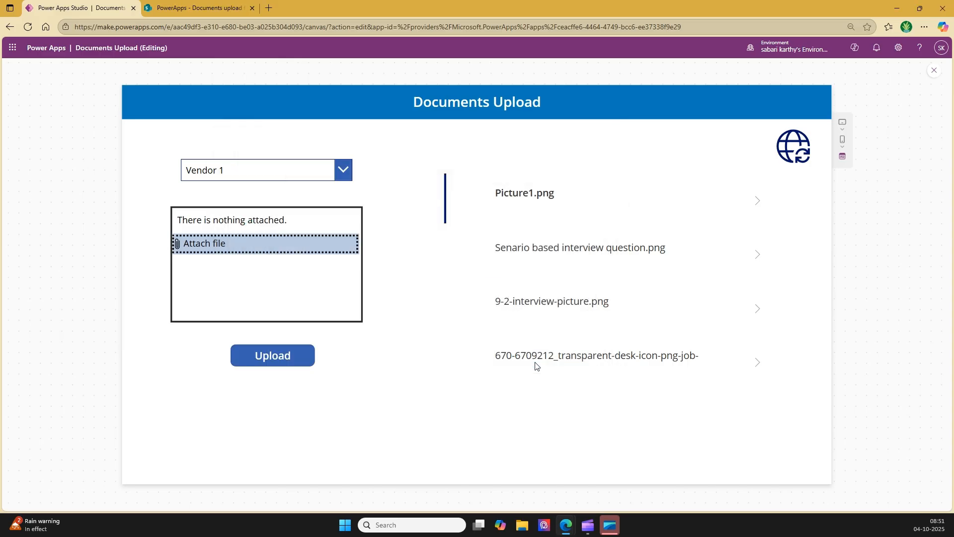
{"action": "left_click", "coordinate": [268, 356]}
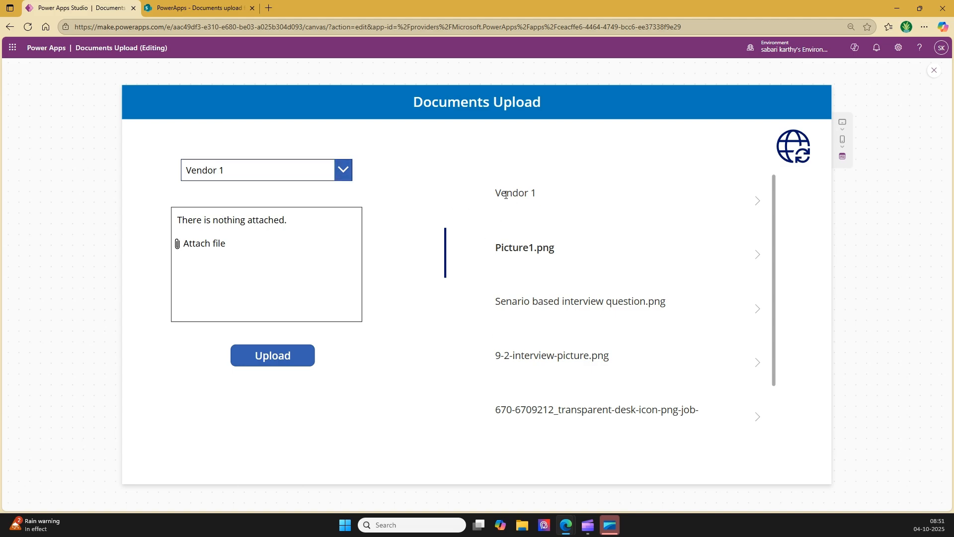
Switch to the SharePoint library, reload it, and check the contents of the Vendor 1 folder for the uploaded file.
{"action": "left_click_drag", "start_coordinate": [497, 196], "coordinate": [543, 196]}
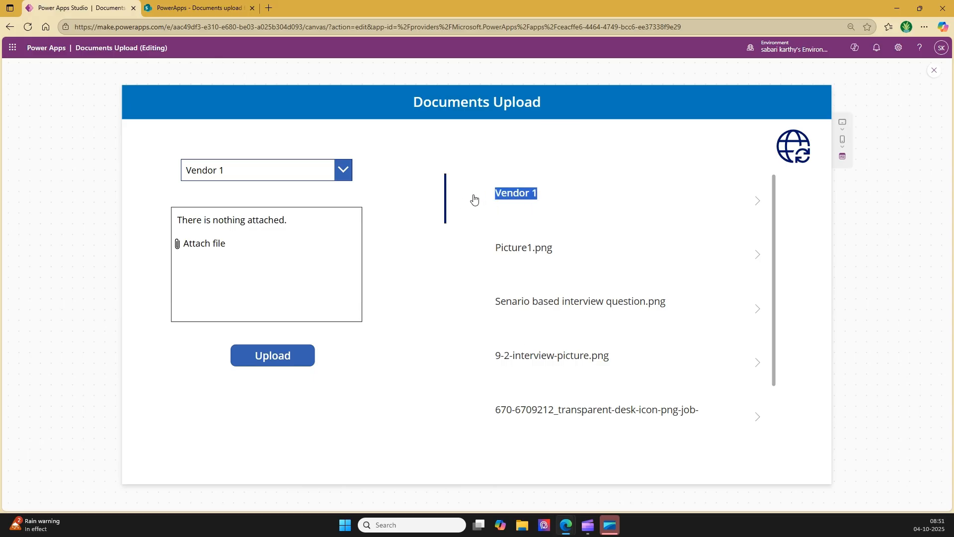
{"action": "left_click", "coordinate": [199, 7]}
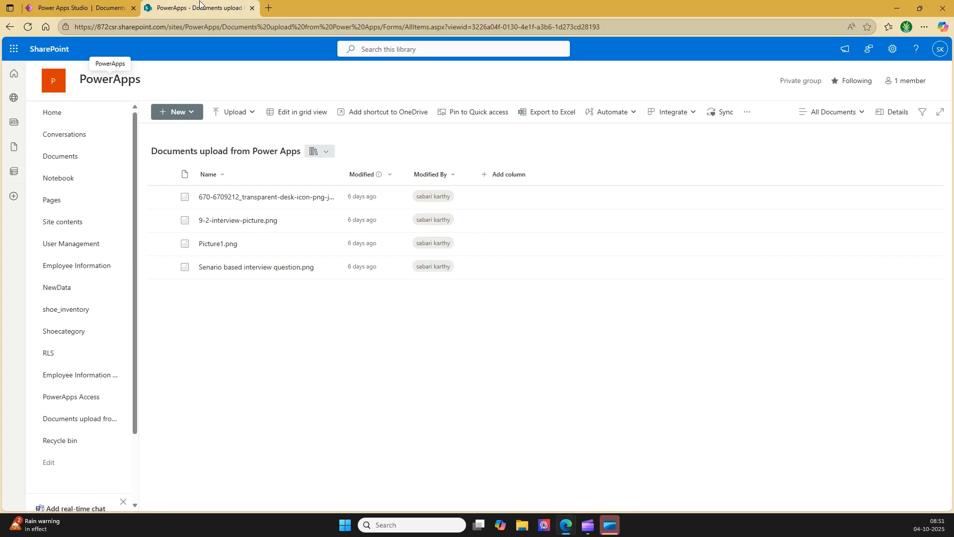
{"action": "left_click", "coordinate": [28, 27]}
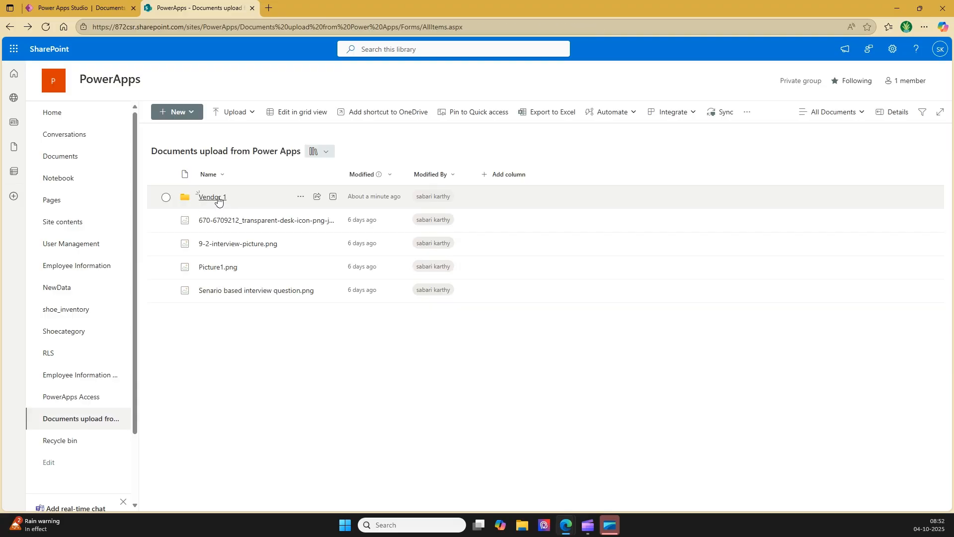
{"action": "left_click", "coordinate": [218, 198]}
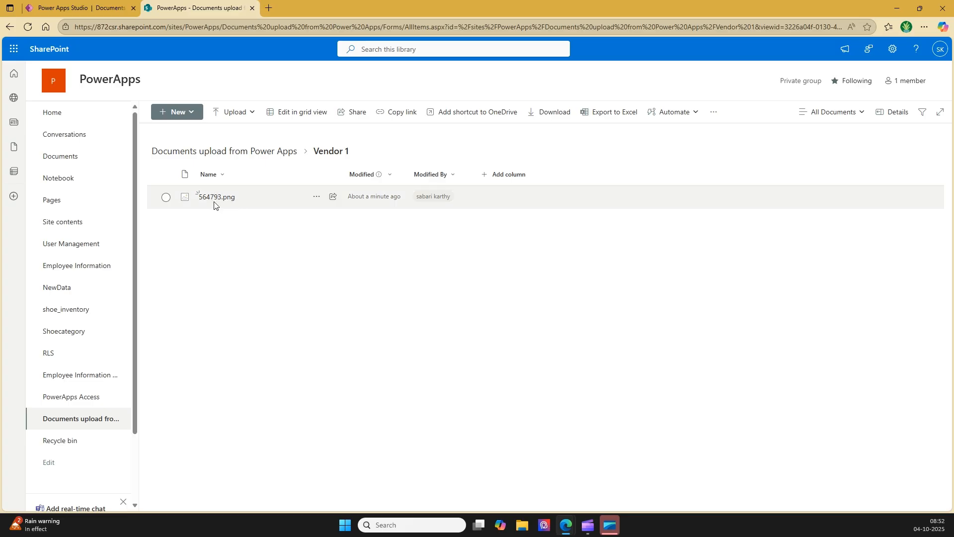
{"action": "left_click", "coordinate": [240, 151]}
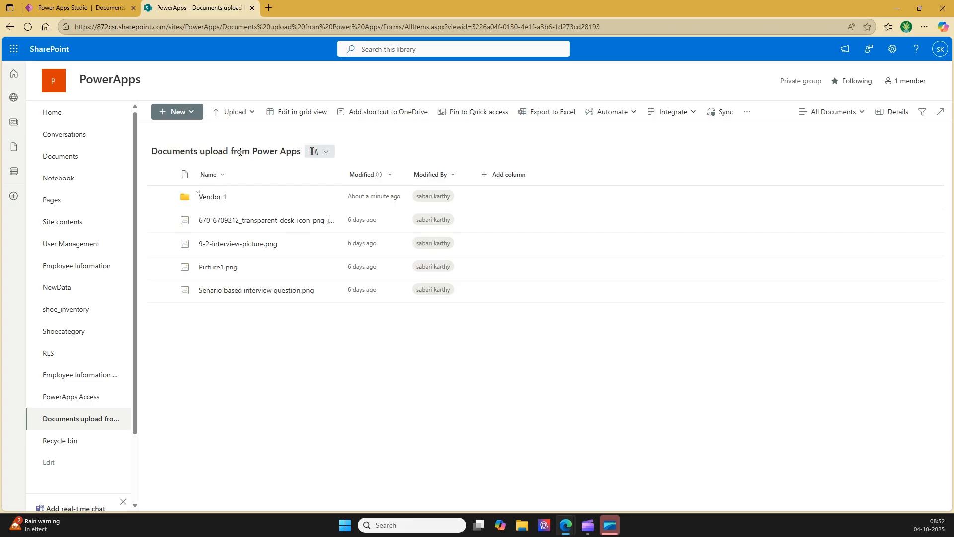
Switch back to Power Apps, attach the PNG file 3 from Downloads with Vendor 1 selected, and upload it.
{"action": "left_click", "coordinate": [80, 9]}
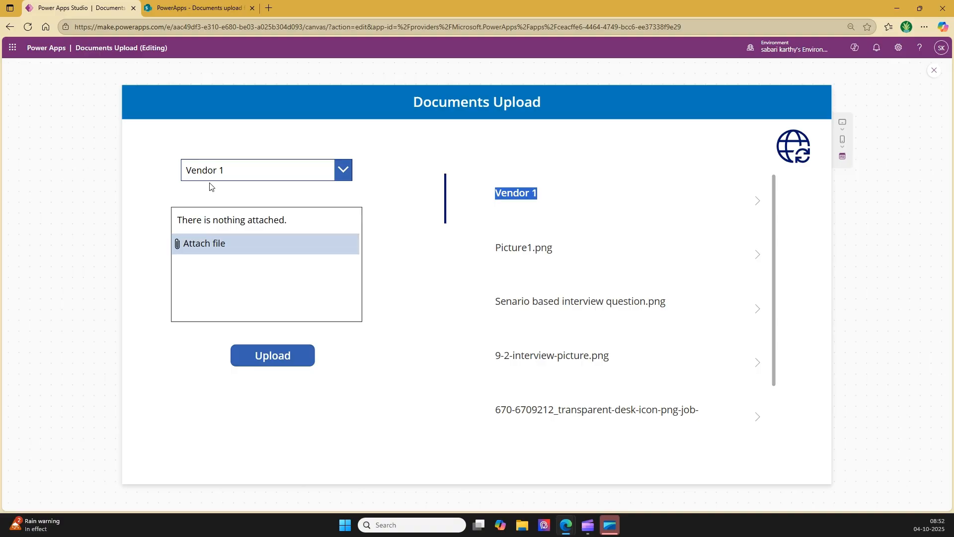
{"action": "left_click", "coordinate": [222, 245]}
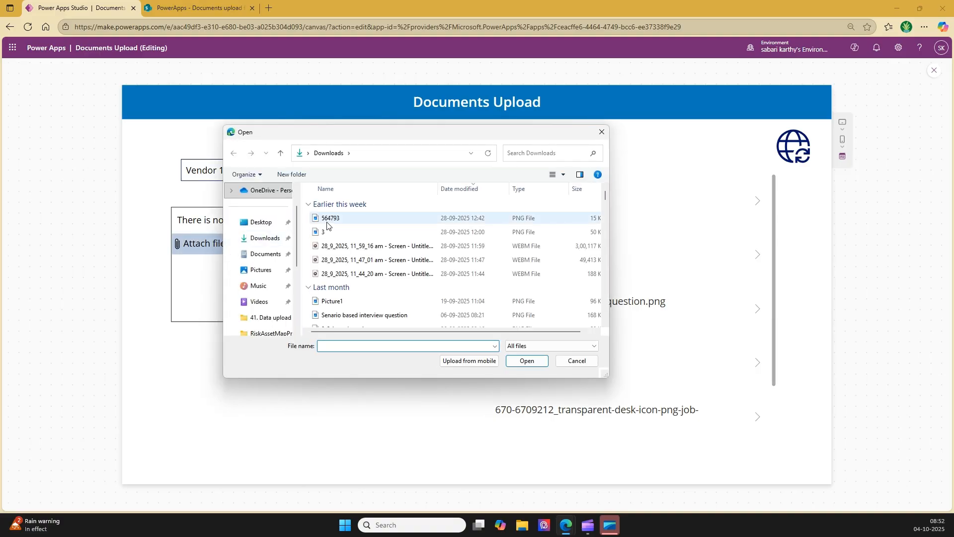
{"action": "double_click", "coordinate": [326, 232]}
{"action": "left_click", "coordinate": [273, 362]}
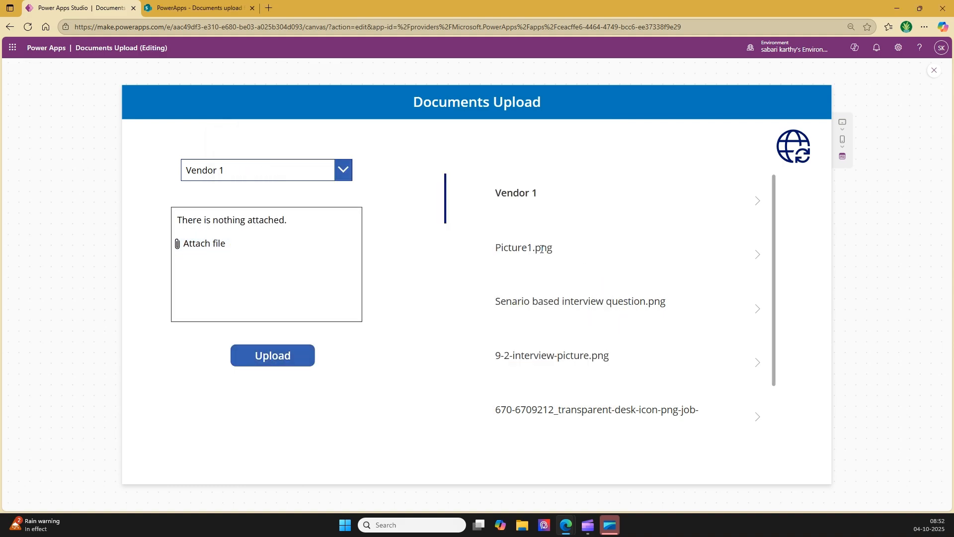
Reload the SharePoint library and check that the Vendor 1 folder contains the second uploaded file, 3.png.
{"action": "left_click", "coordinate": [206, 7]}
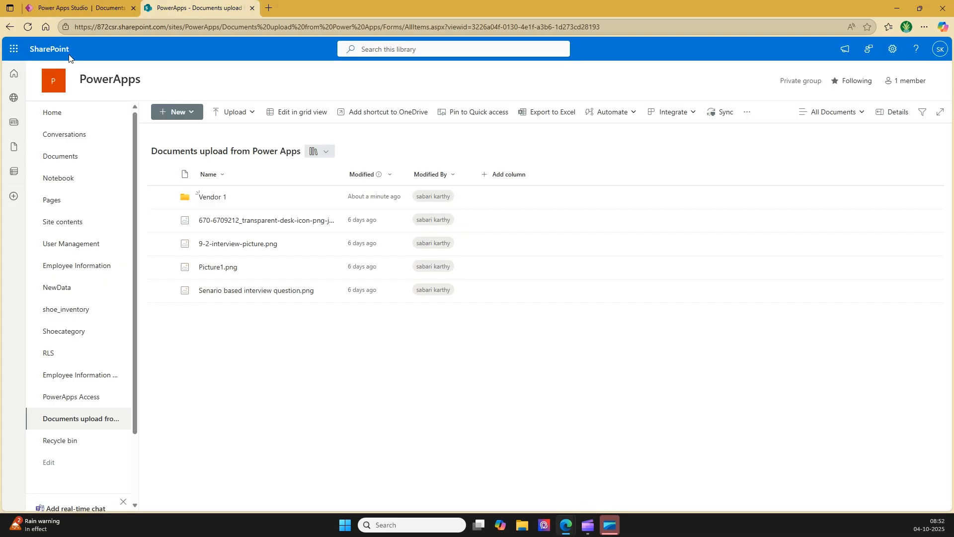
{"action": "left_click", "coordinate": [27, 27]}
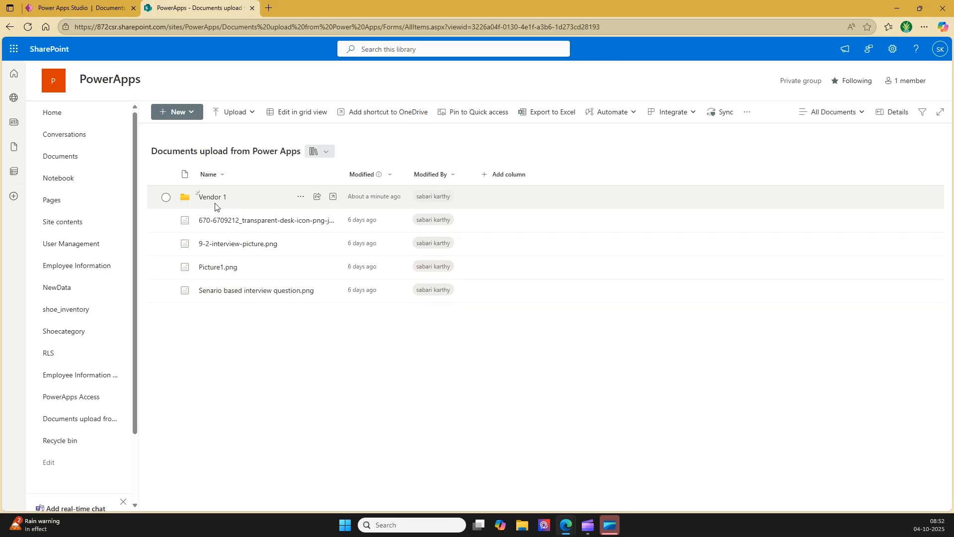
{"action": "left_click", "coordinate": [214, 199]}
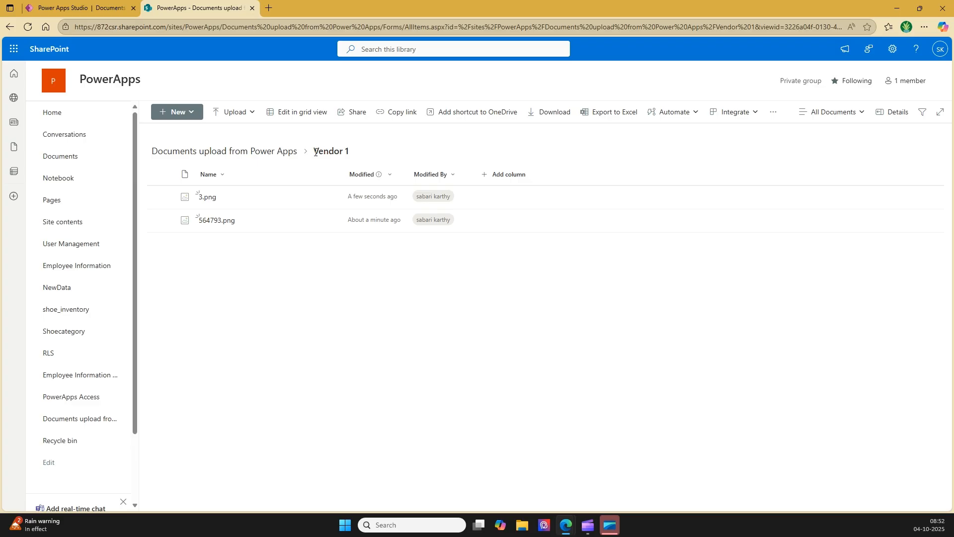
{"action": "left_click_drag", "start_coordinate": [315, 152], "coordinate": [346, 151]}
In the Power Apps preview, select Vendor 2, upload Picture1.png from Downloads, and refresh the file gallery.
{"action": "left_click", "coordinate": [128, 10]}
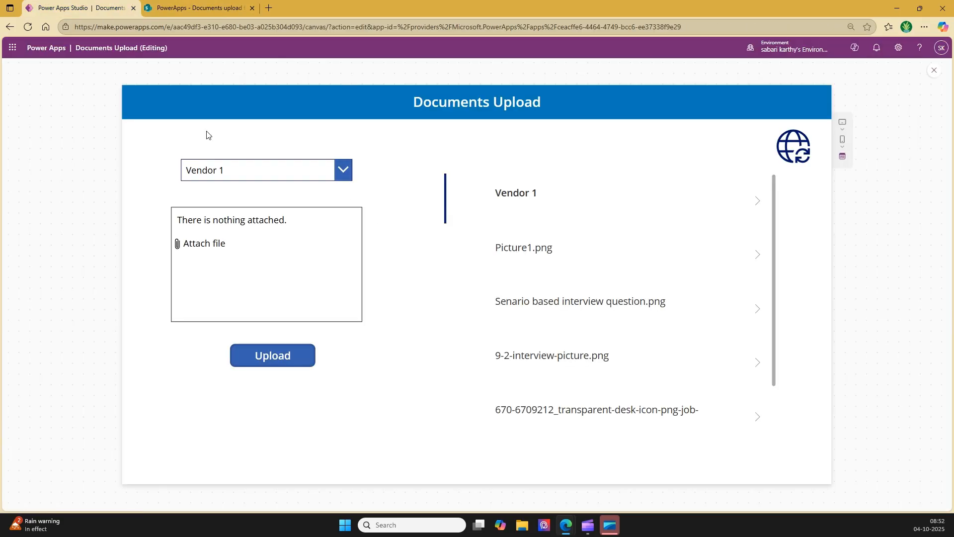
{"action": "left_click", "coordinate": [240, 175]}
{"action": "left_click", "coordinate": [231, 212]}
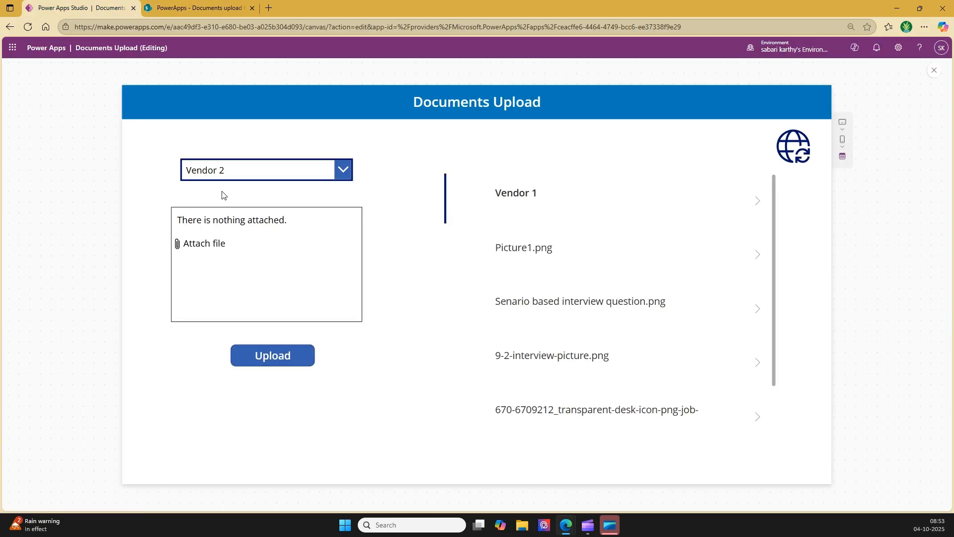
{"action": "left_click", "coordinate": [220, 242]}
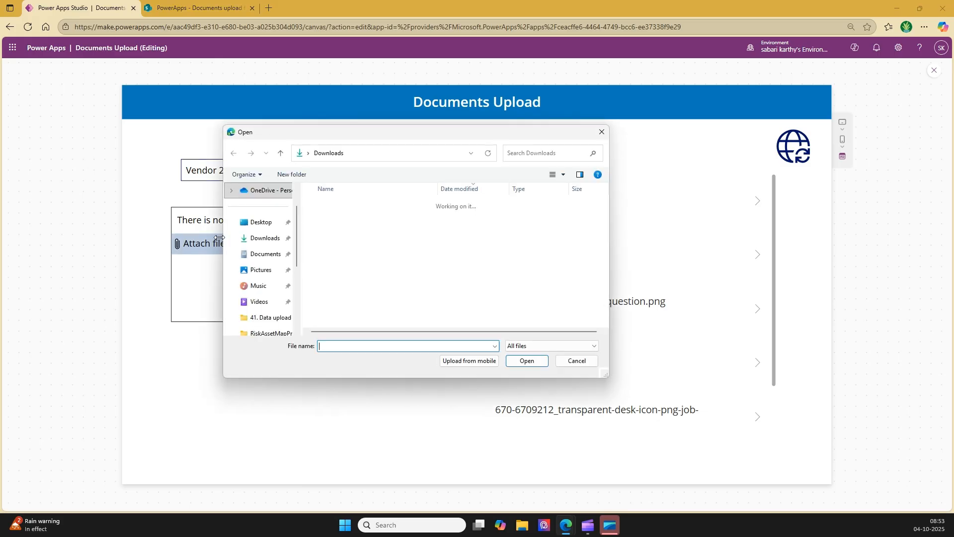
{"action": "double_click", "coordinate": [332, 300]}
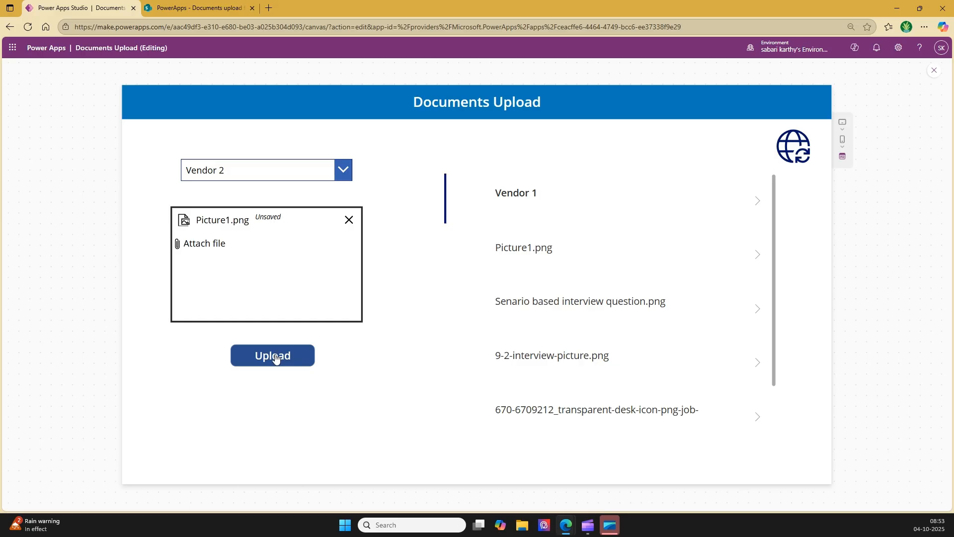
{"action": "left_click", "coordinate": [274, 355]}
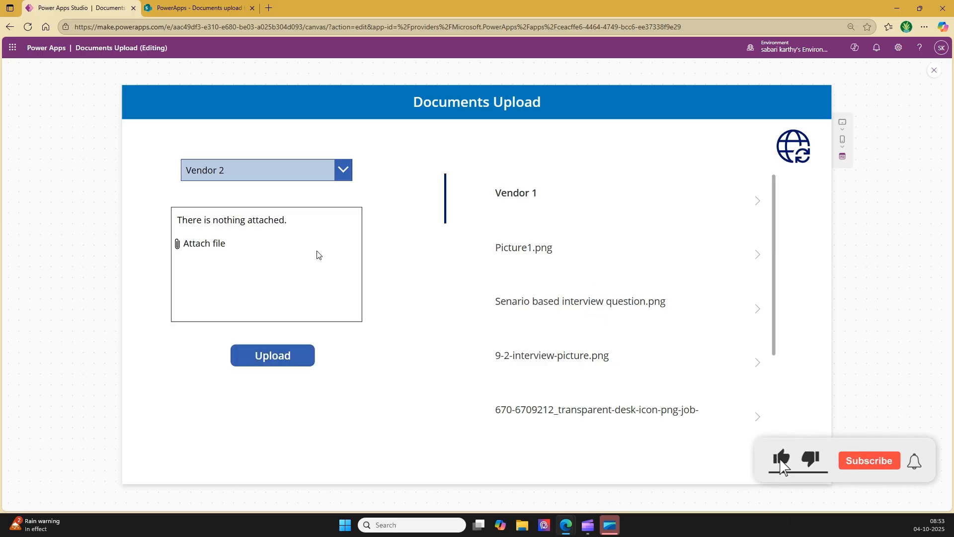
{"action": "left_click", "coordinate": [794, 154]}
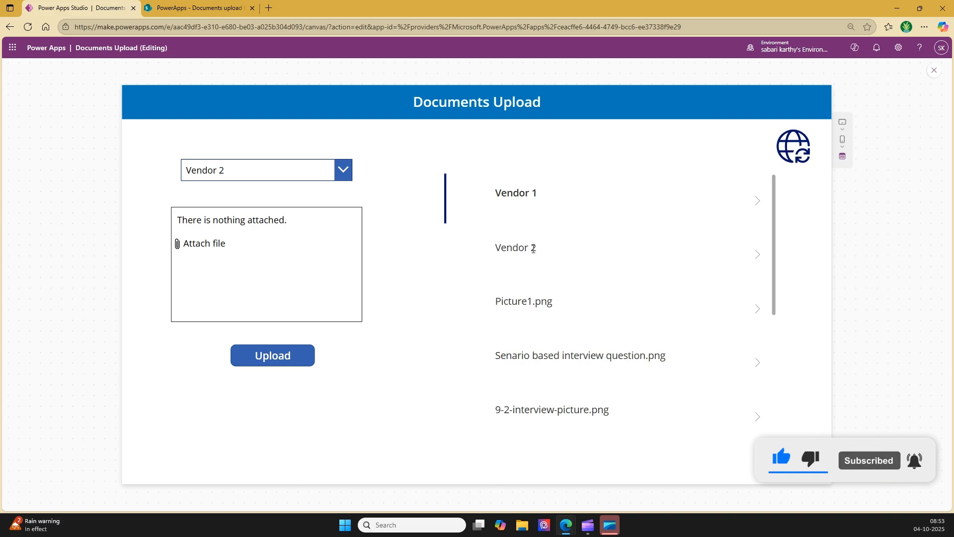
Check the root of the SharePoint library for the Vendor 2 folder, and return to Power Apps.
{"action": "left_click", "coordinate": [199, 7]}
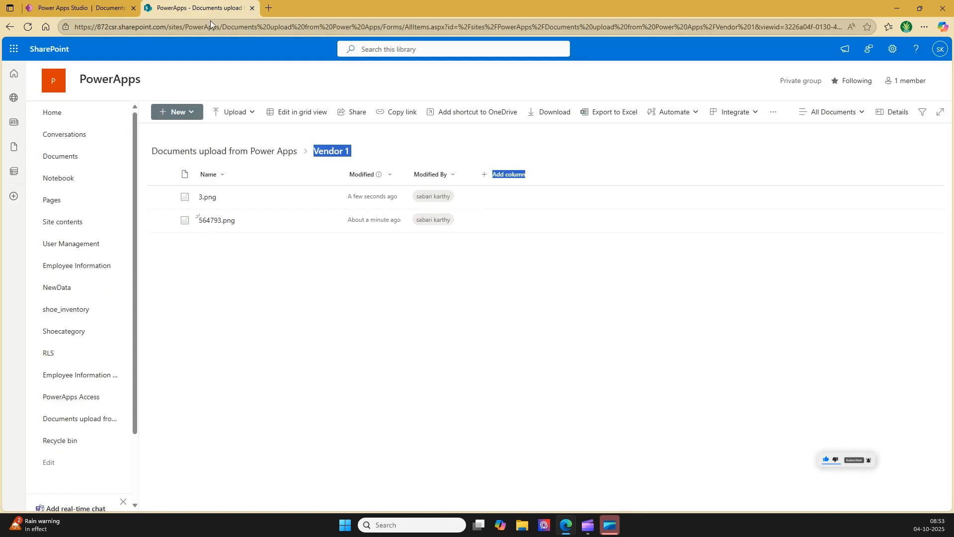
{"action": "left_click", "coordinate": [235, 155]}
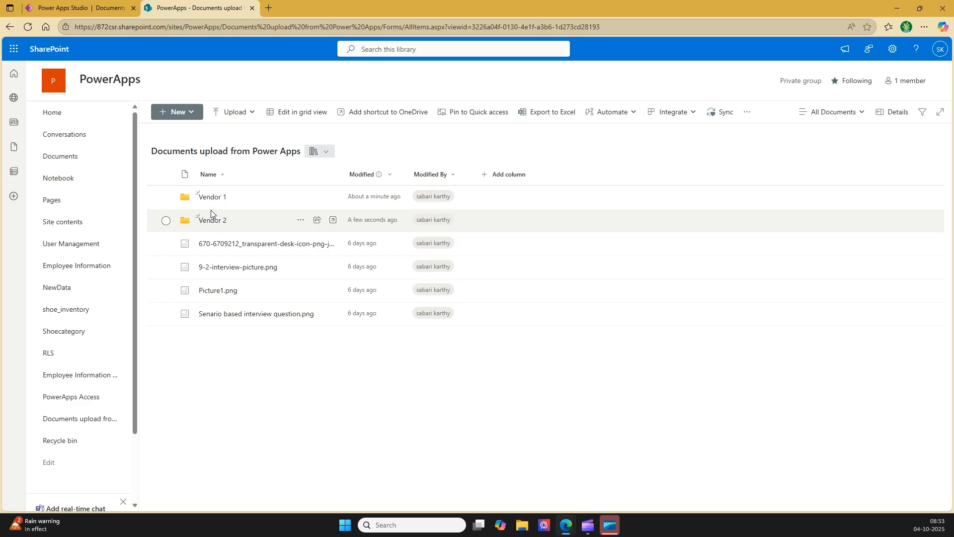
{"action": "left_click", "coordinate": [94, 14]}
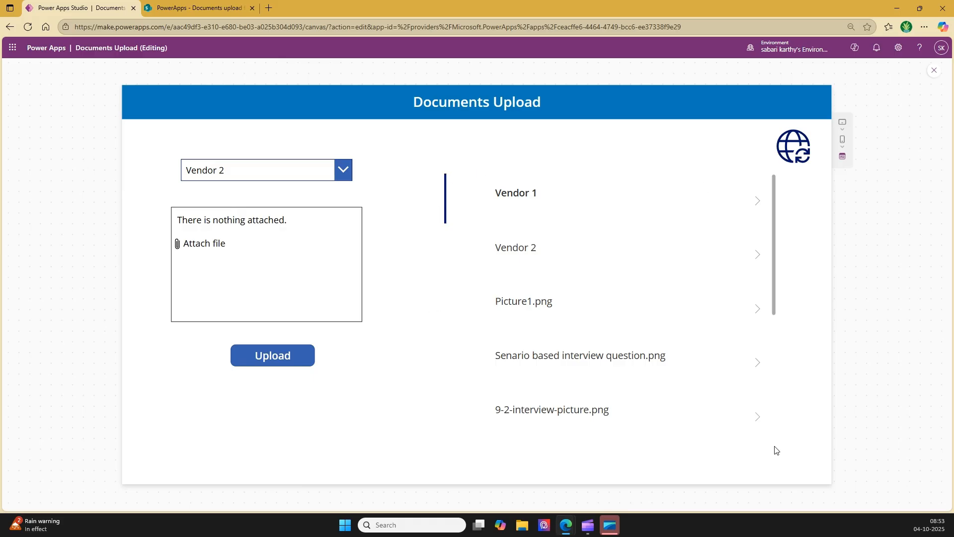
Exit the app preview, dismiss the testing tip, and collapse the expanded formula bar.
{"action": "key", "text": "Escape"}
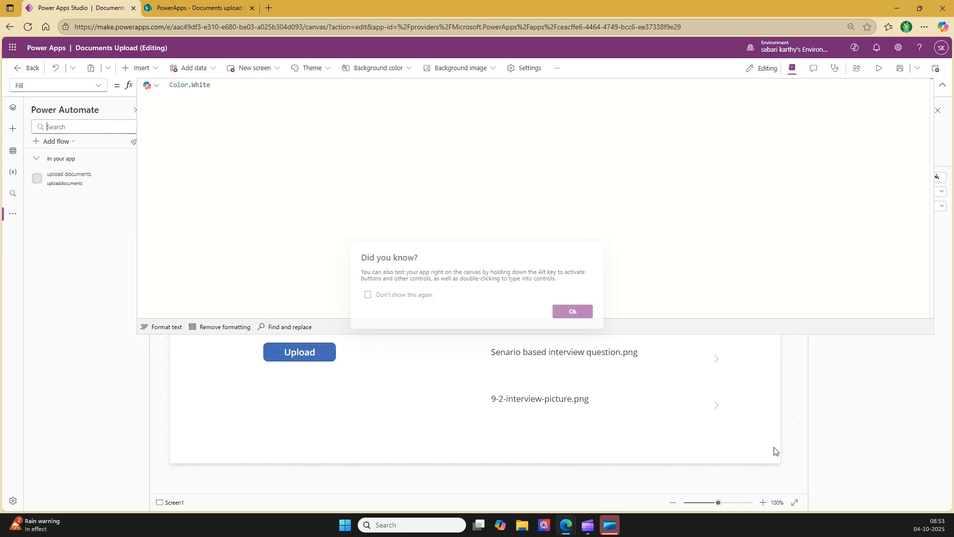
{"action": "left_click", "coordinate": [578, 312]}
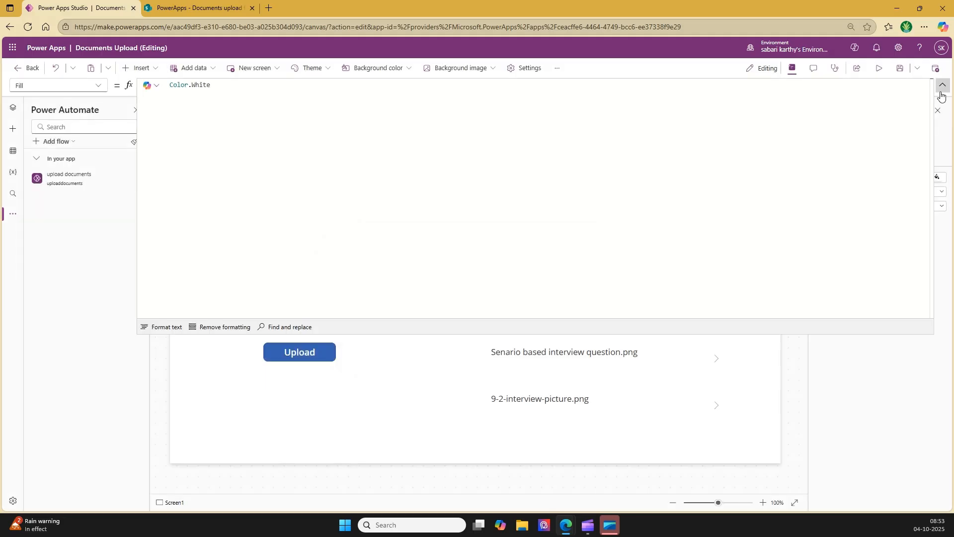
{"action": "left_click", "coordinate": [943, 85]}
Insert an Add icon into the file gallery's template and place it before the title at X 19, Y 20.
{"action": "left_click", "coordinate": [477, 219]}
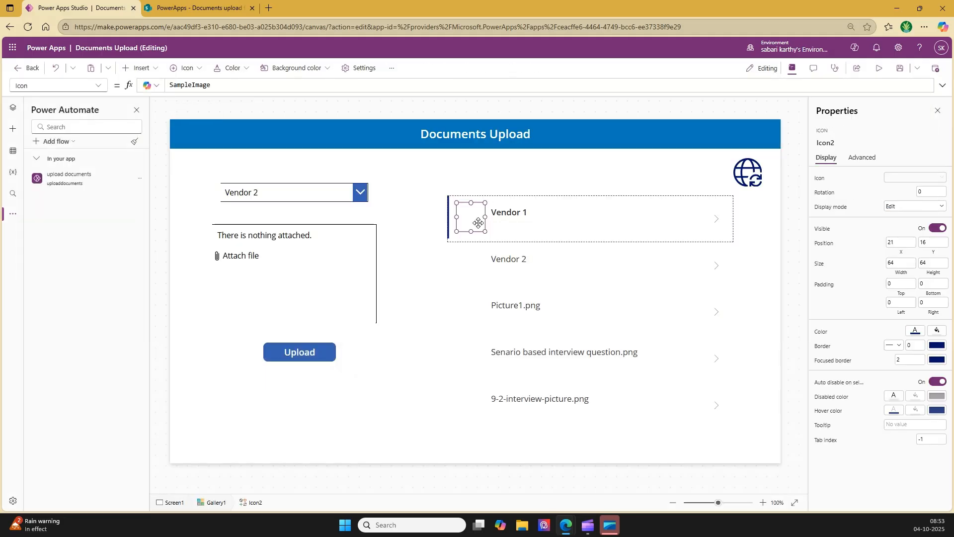
{"action": "left_click", "coordinate": [456, 209]}
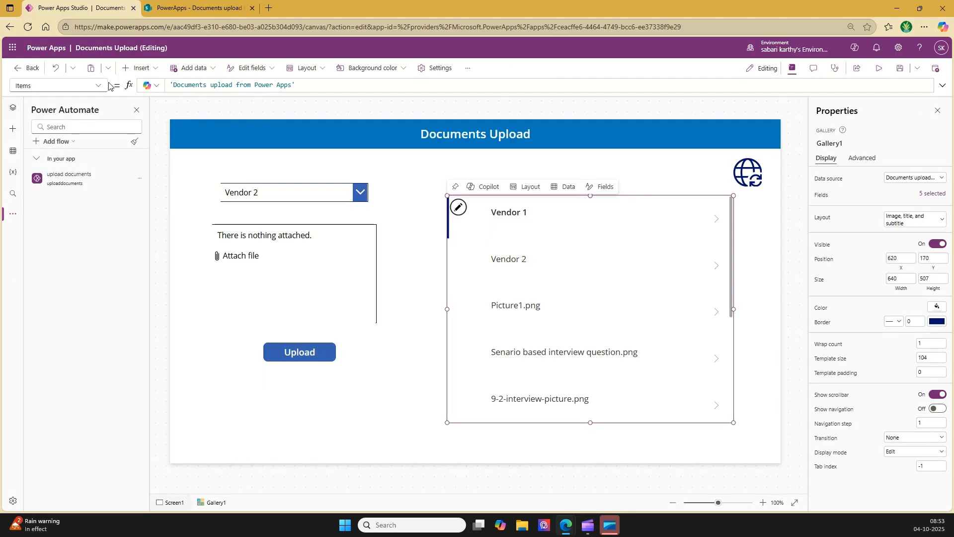
{"action": "left_click", "coordinate": [140, 68]}
{"action": "left_click", "coordinate": [463, 214]}
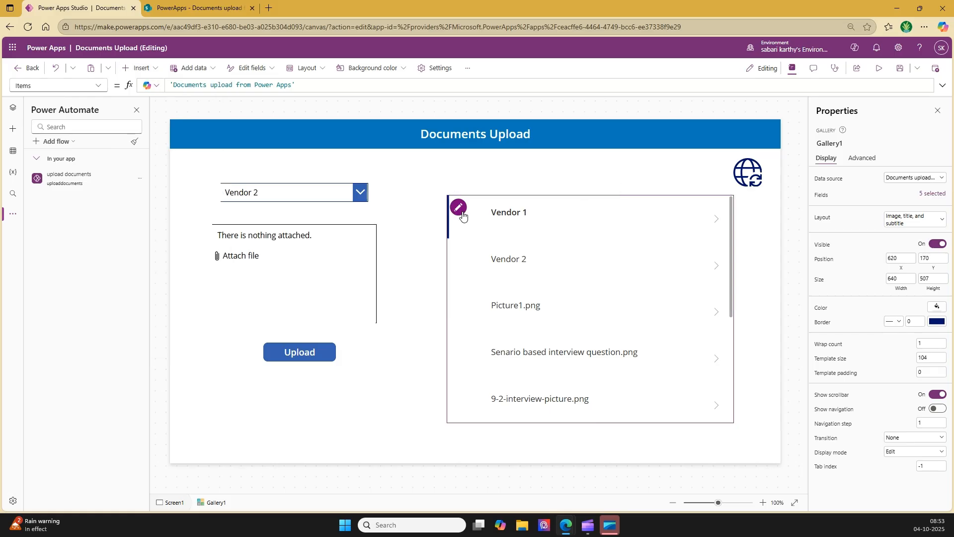
{"action": "left_click", "coordinate": [138, 68]}
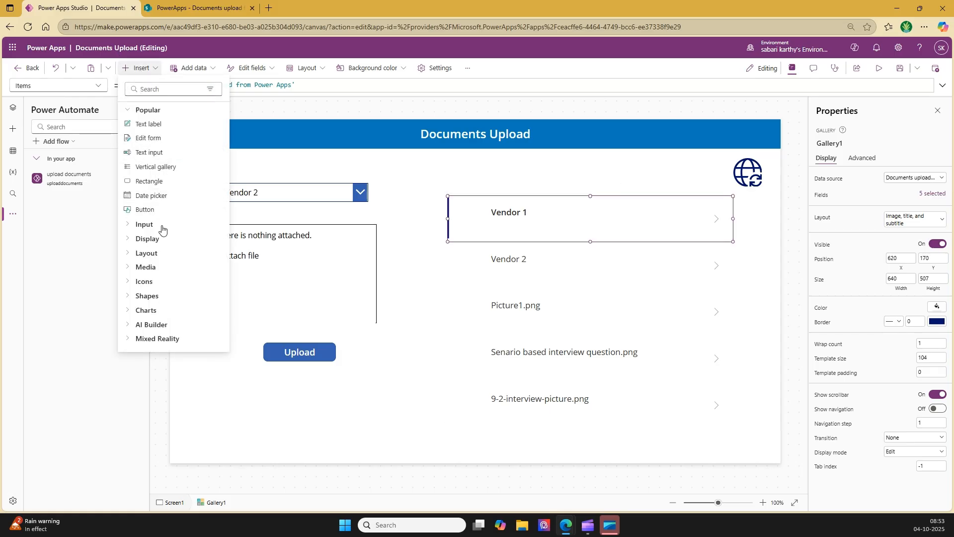
{"action": "type", "text": "icon"}
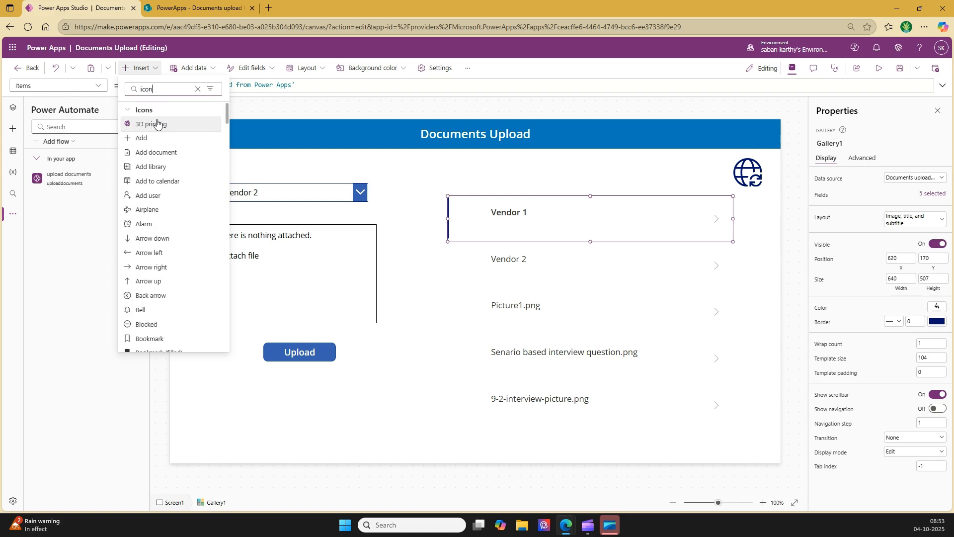
{"action": "left_click", "coordinate": [142, 138]}
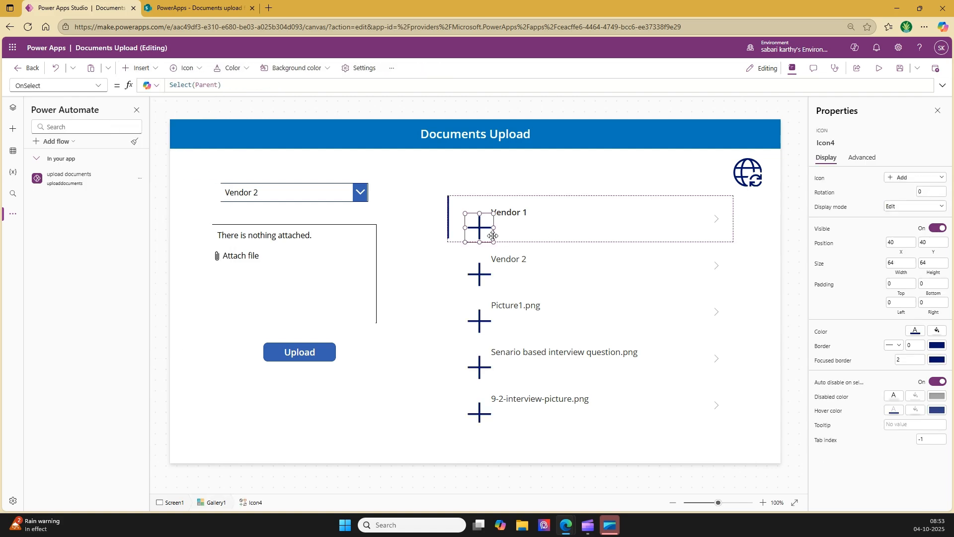
{"action": "left_click_drag", "start_coordinate": [467, 219], "coordinate": [474, 221]}
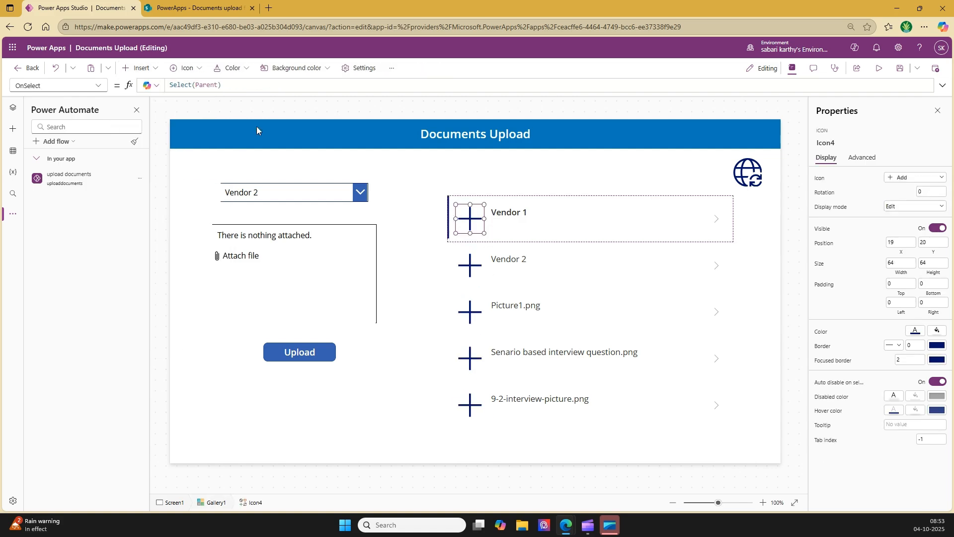
Set the gallery icon's Icon property to If(ThisItem.IsFolder,Icon.Folder,Icon.DocumentWithContent).
{"action": "left_click", "coordinate": [820, 179]}
{"action": "type", "text": "I"}
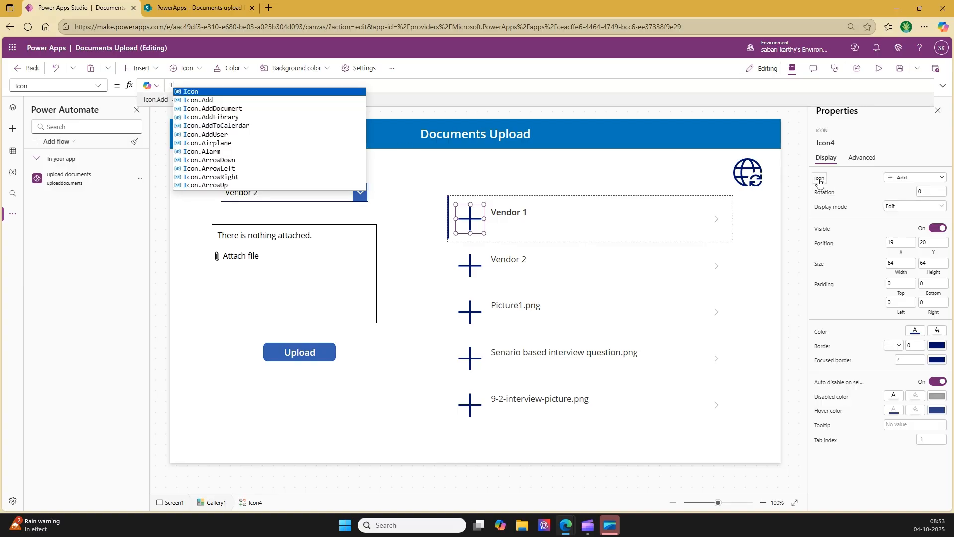
{"action": "type", "text": "f(Thisi"}
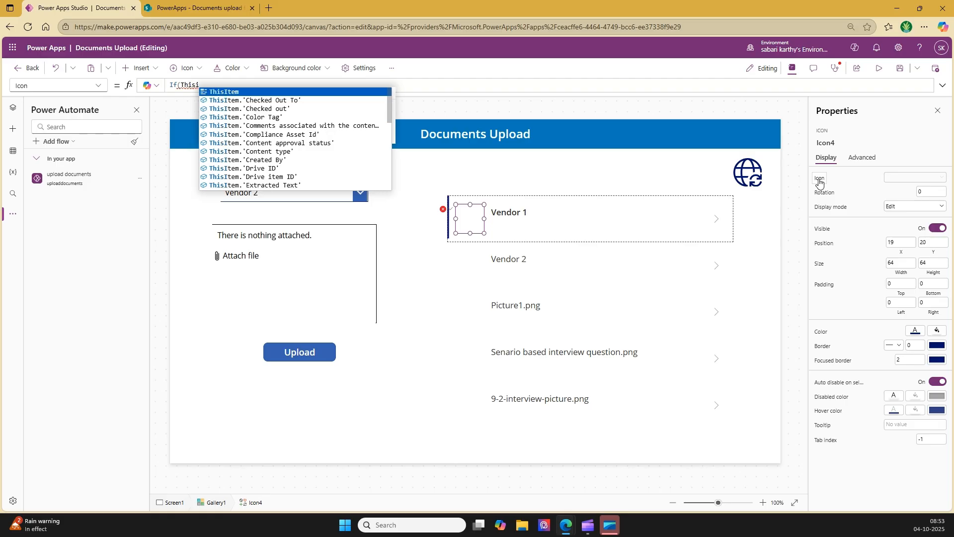
{"action": "type", "text": "tem.IsFolder"}
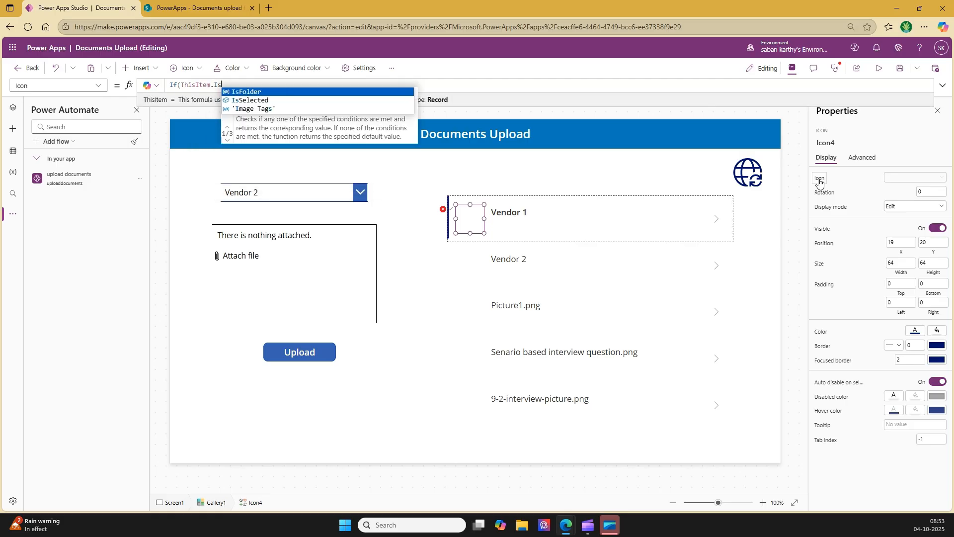
{"action": "type", "text": "Icon.Fo"}
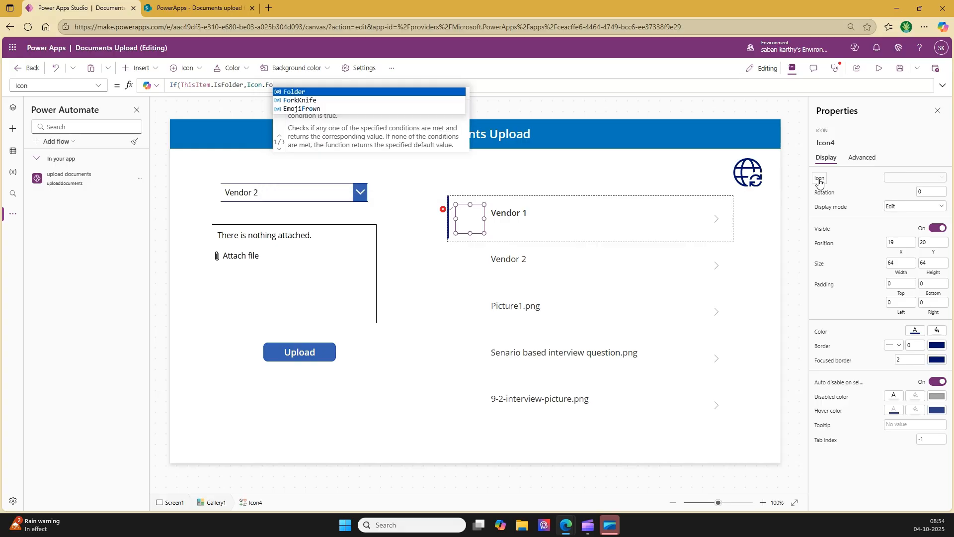
{"action": "key", "text": "Tab"}
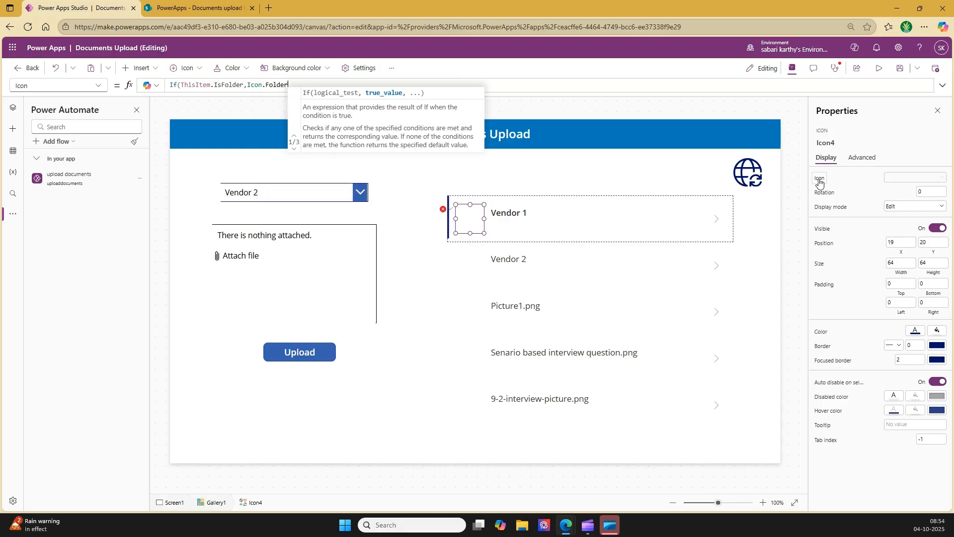
{"action": "type", "text": ",Icon"}
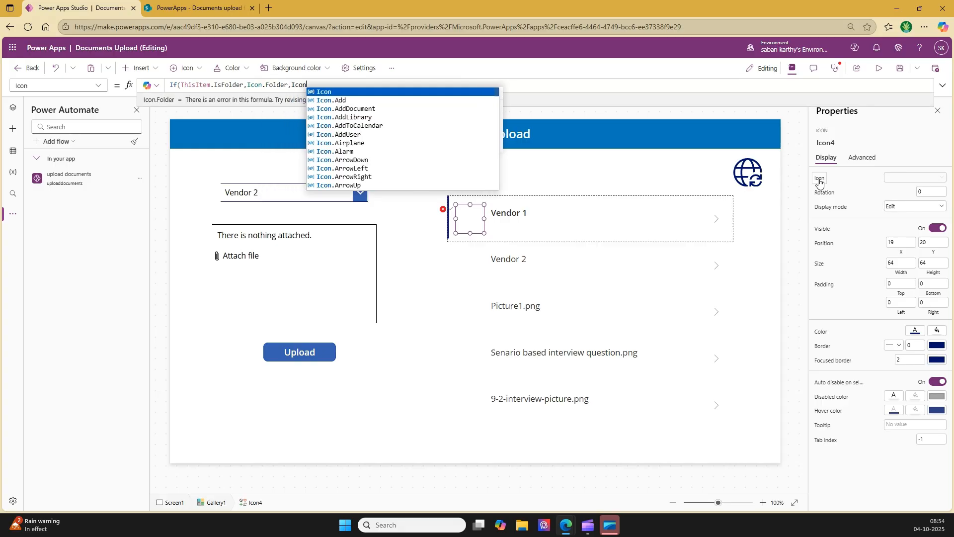
{"action": "type", "text": ".Document"}
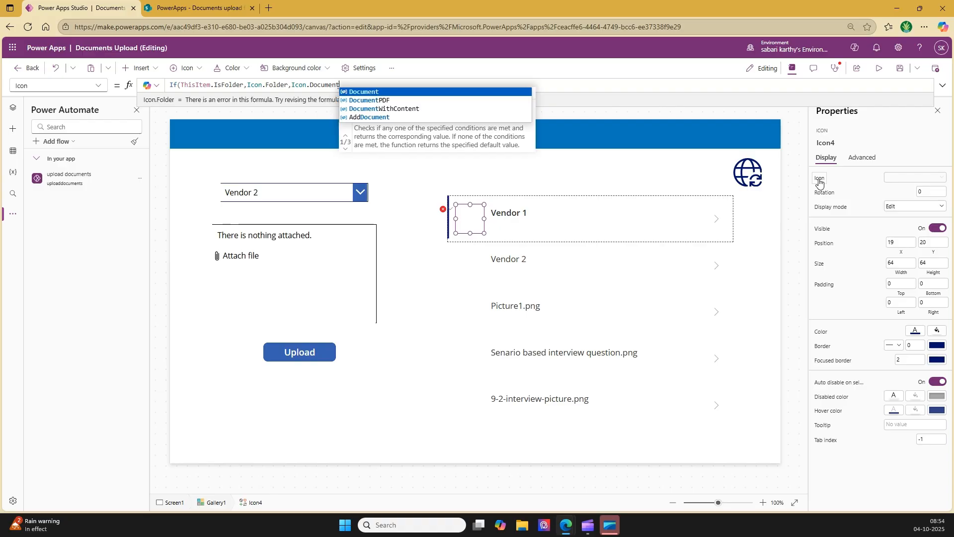
{"action": "key", "text": "Down"}
{"action": "key", "text": "Down"}
{"action": "key", "text": "Tab"}
{"action": "type", "text": ")"}
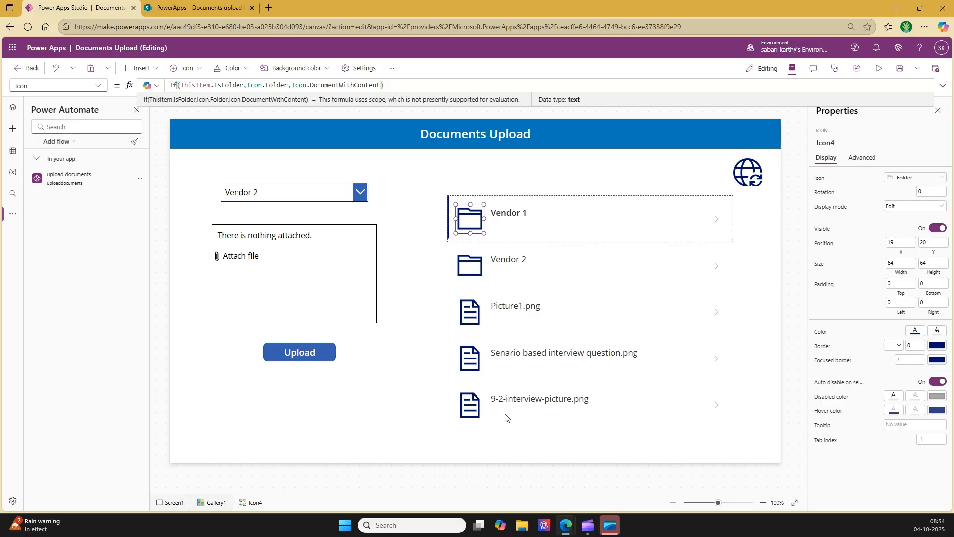
{"action": "left_click", "coordinate": [374, 381]}
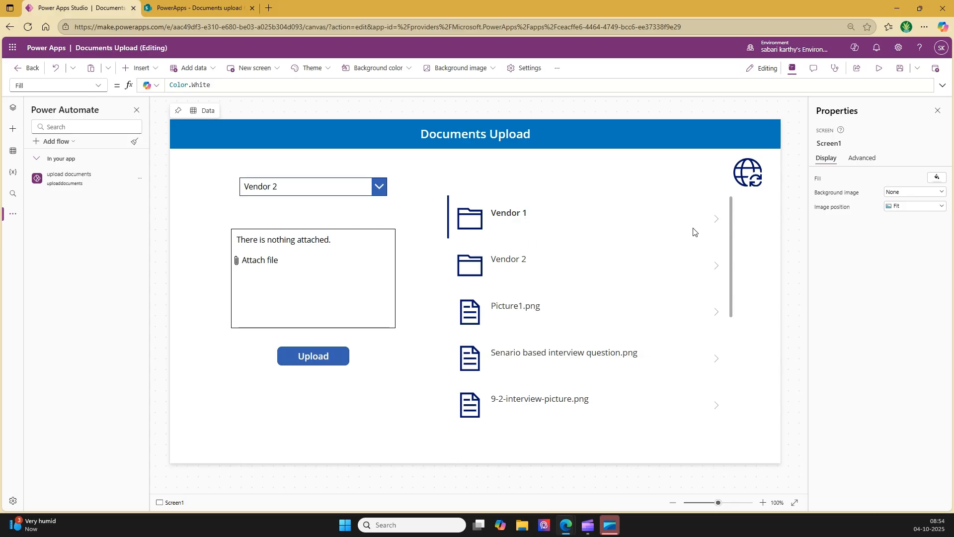
Set the OnSelect of the gallery's next arrow to Set(VarFolderPath,ThisItem.'Folder path' & "/") and copy the formula.
{"action": "left_click", "coordinate": [717, 221]}
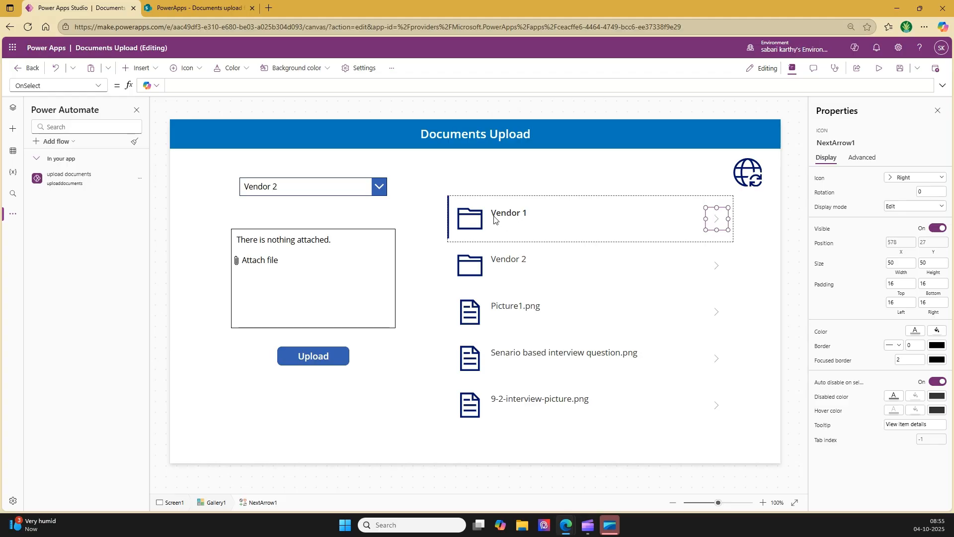
{"action": "left_click", "coordinate": [185, 86]}
{"action": "type", "text": "Set"}
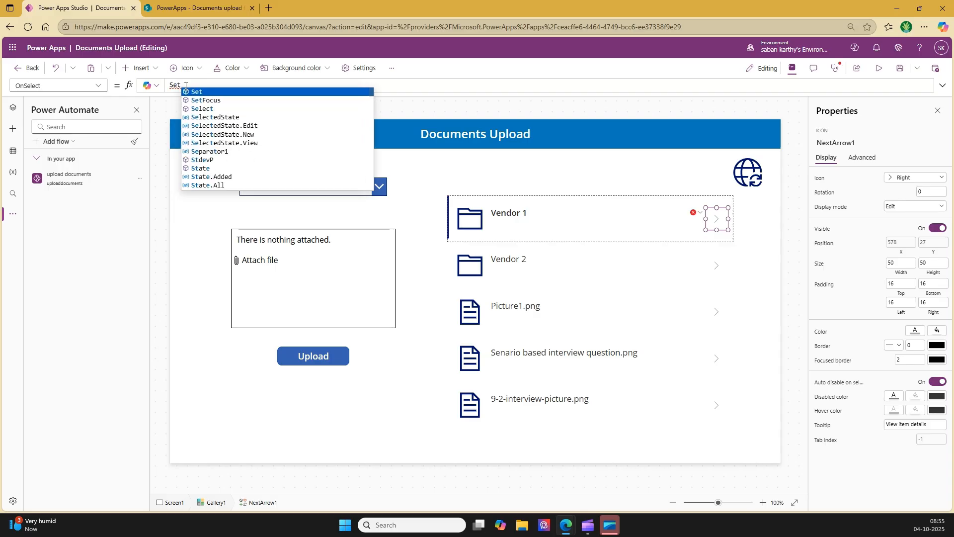
{"action": "type", "text": "("}
{"action": "key", "text": "BackSpace"}
{"action": "type", "text": "va"}
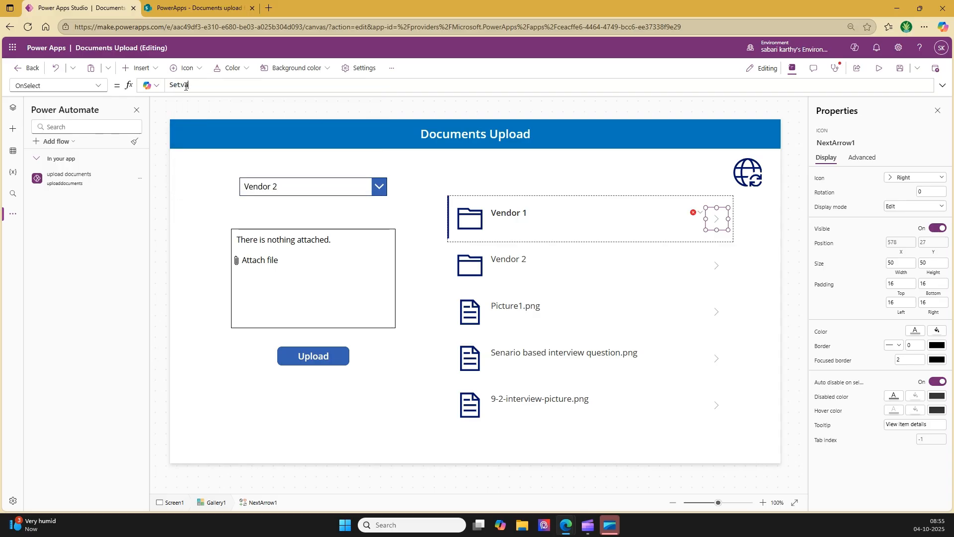
{"action": "type", "text": "(V"}
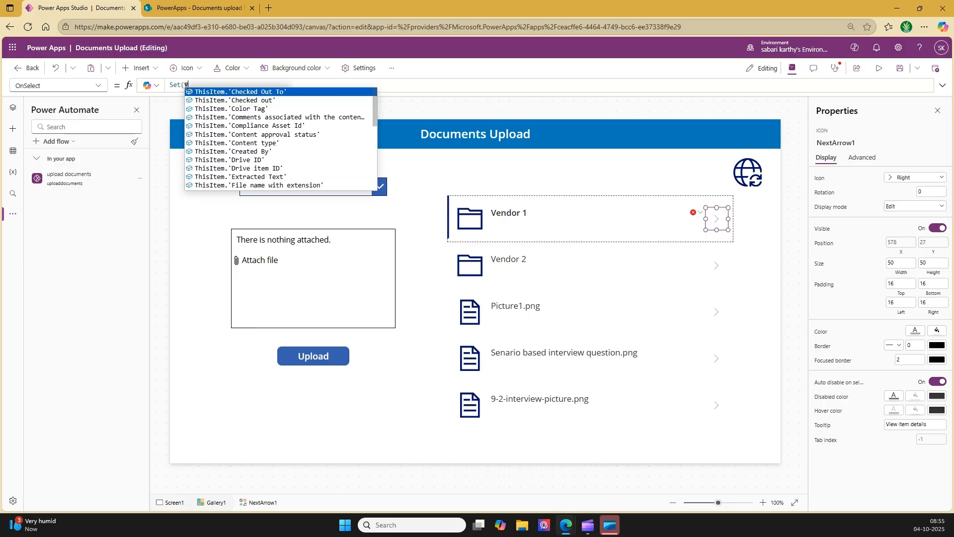
{"action": "type", "text": "arFolderPa"}
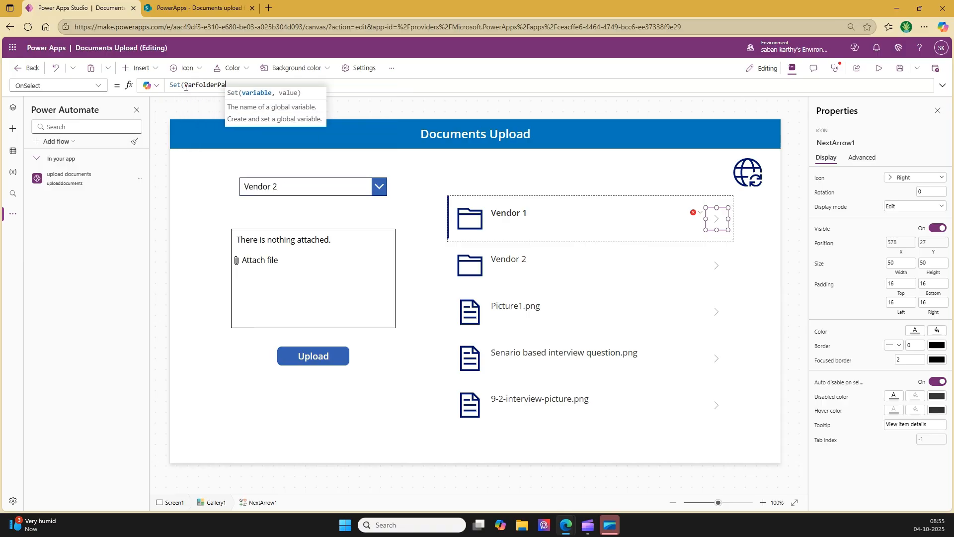
{"action": "type", "text": "th,Thisite"}
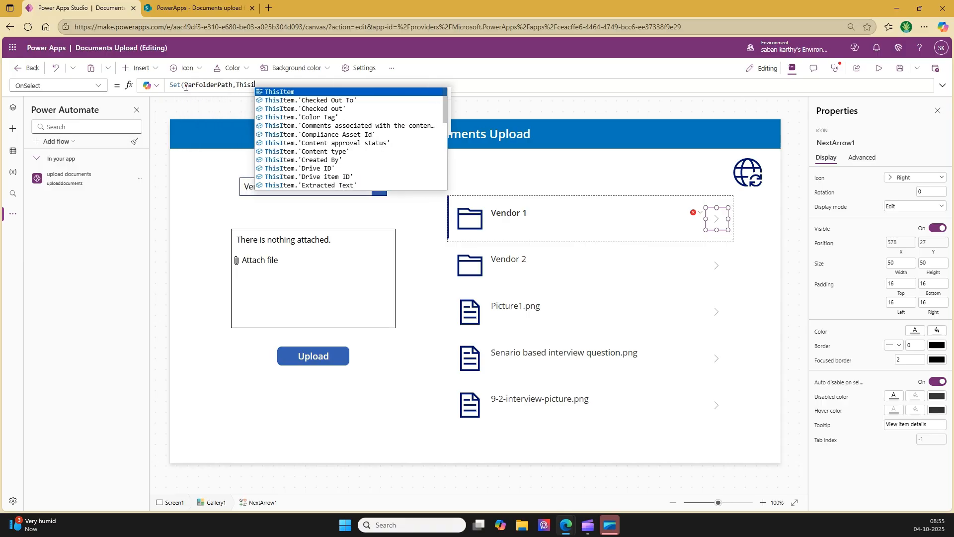
{"action": "type", "text": "m.'Folder path'"}
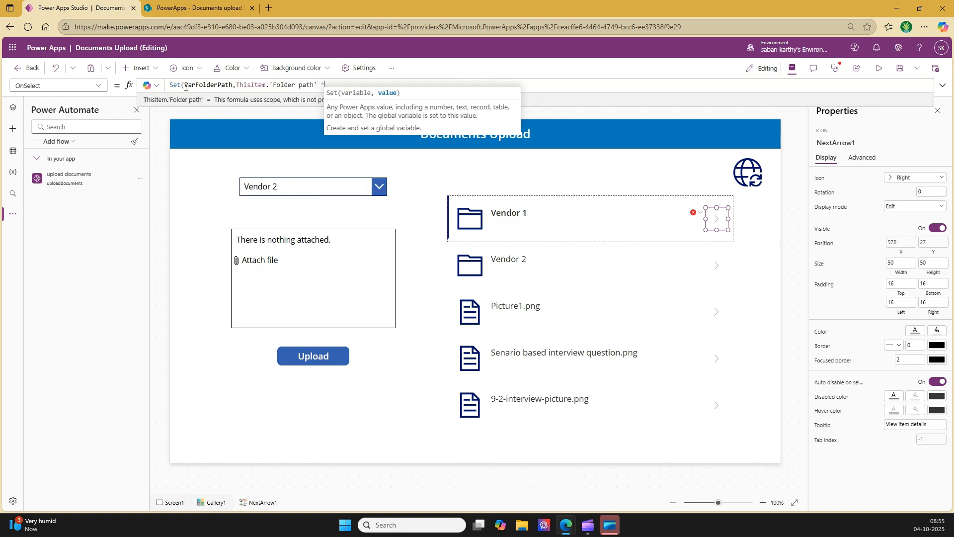
{"action": "type", "text": " & \"/\""}
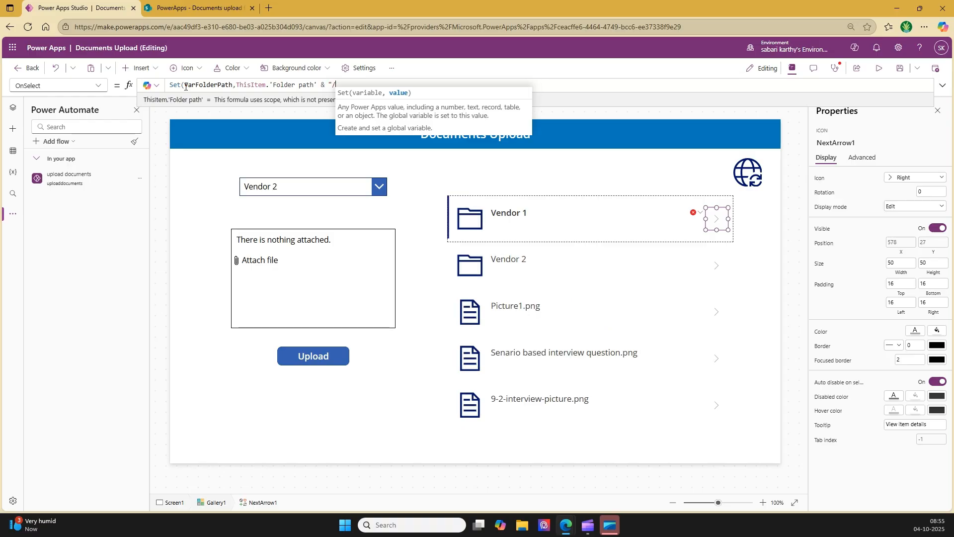
{"action": "type", "text": ")"}
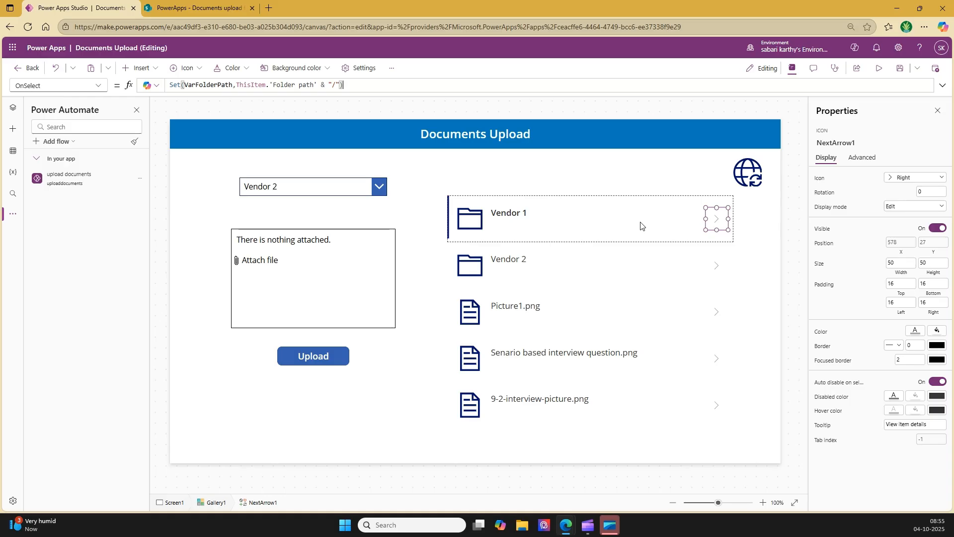
{"action": "triple_click", "coordinate": [358, 87]}
{"action": "key", "text": "ctrl+c"}
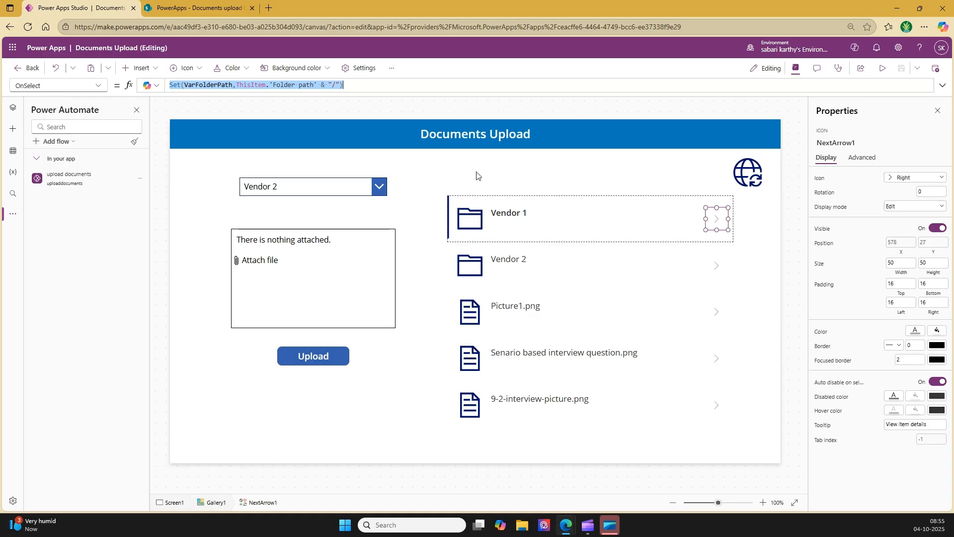
Insert a button and place it just above the file gallery at X 620, Y 98, with a width of 221.
{"action": "left_click", "coordinate": [140, 69]}
{"action": "left_click", "coordinate": [122, 56]}
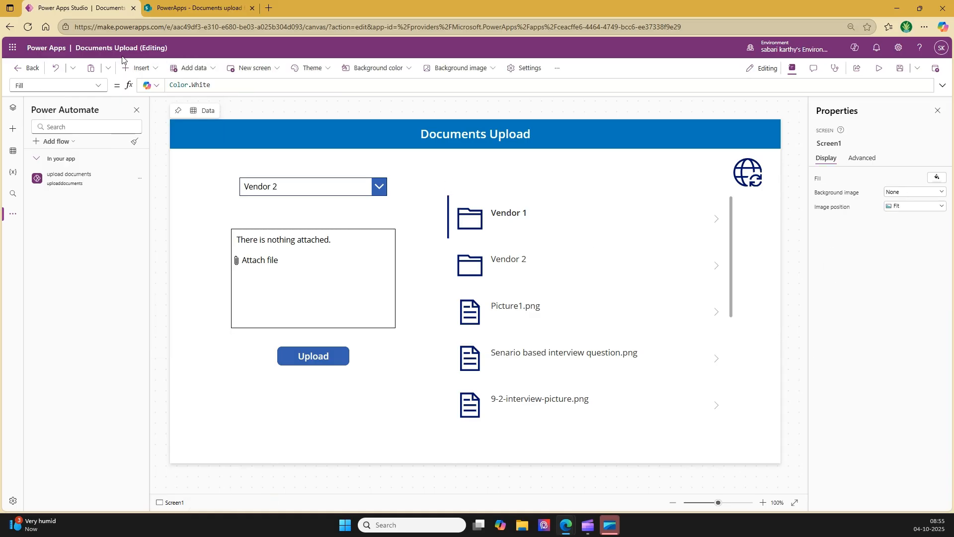
{"action": "left_click", "coordinate": [140, 69]}
{"action": "left_click", "coordinate": [145, 209]}
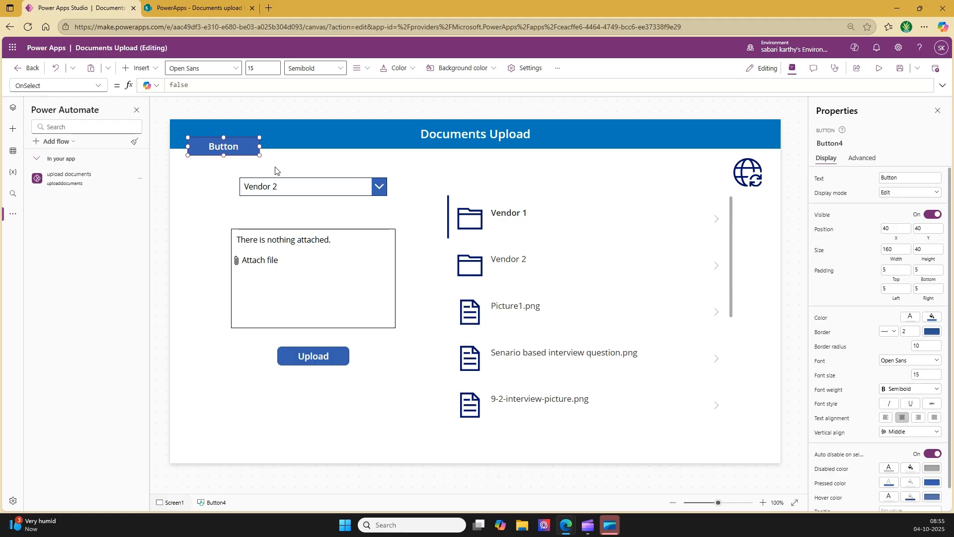
{"action": "left_click_drag", "start_coordinate": [224, 147], "coordinate": [546, 170]}
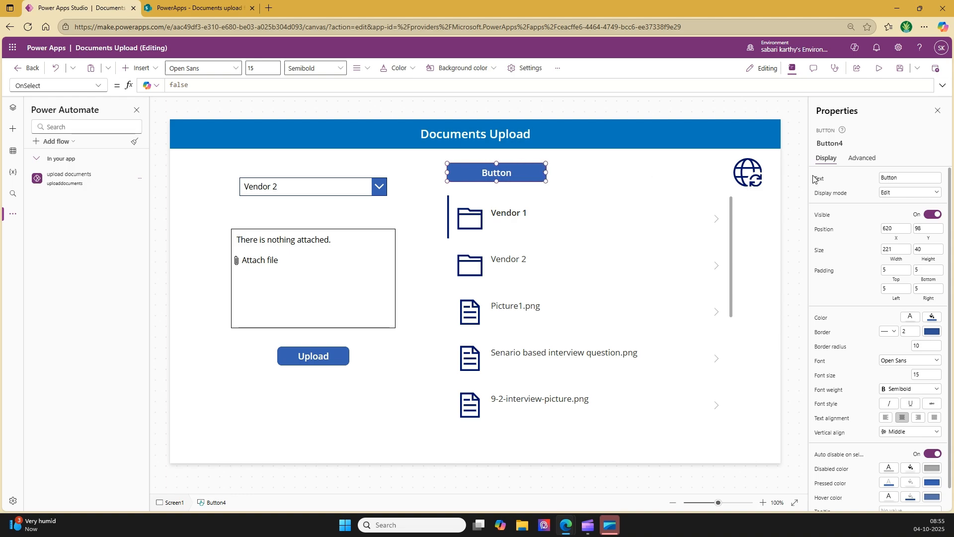
Change the new button's text to Main Doc Library.
{"action": "left_click", "coordinate": [893, 179]}
{"action": "key", "text": "ctrl+a"}
{"action": "key", "text": "BackSpace"}
{"action": "type", "text": "MainDoc Librar"}
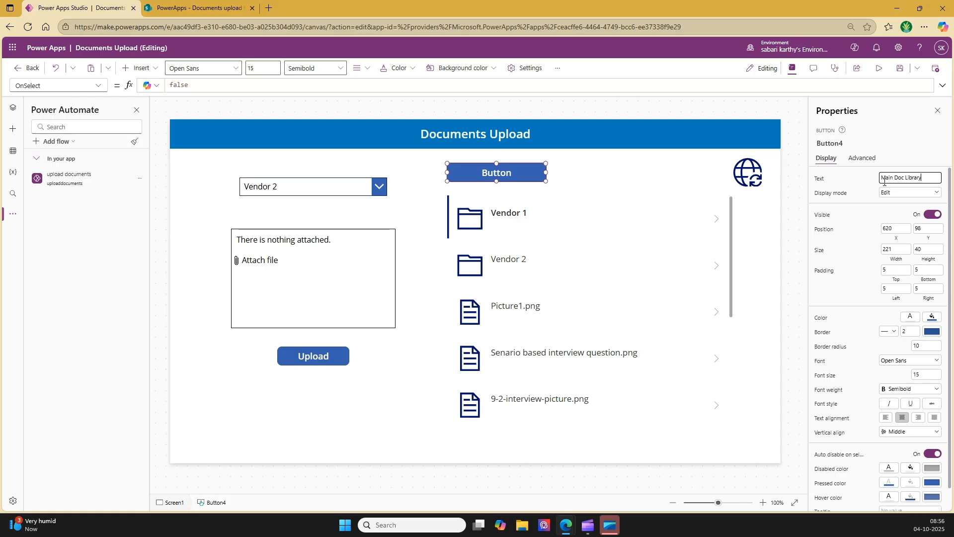
{"action": "left_click", "coordinate": [423, 167]}
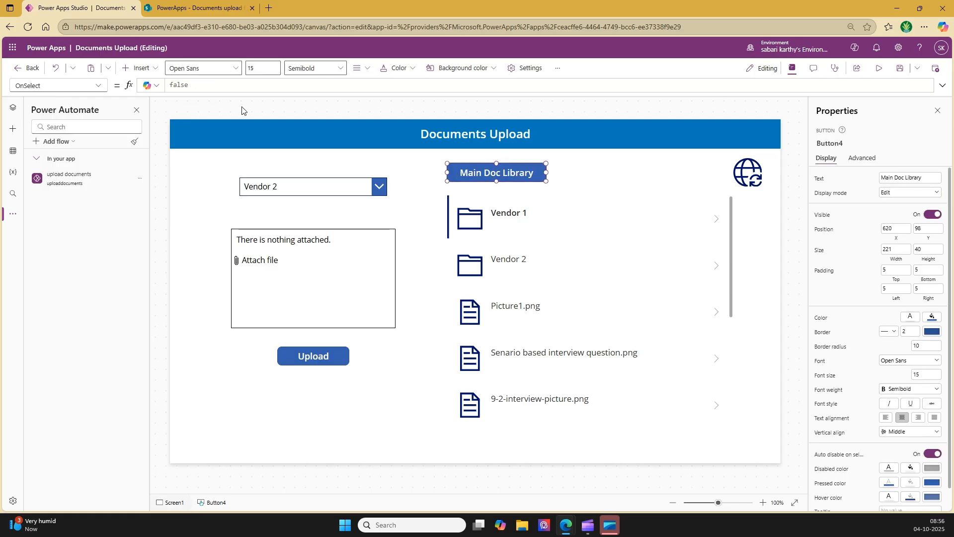
Reuse the copied formula for the Main Doc Library button's OnSelect, changing it to Set(VarFolderPath,"Documents upload from Power Apps").
{"action": "double_click", "coordinate": [186, 86]}
{"action": "key", "text": "ctrl+v"}
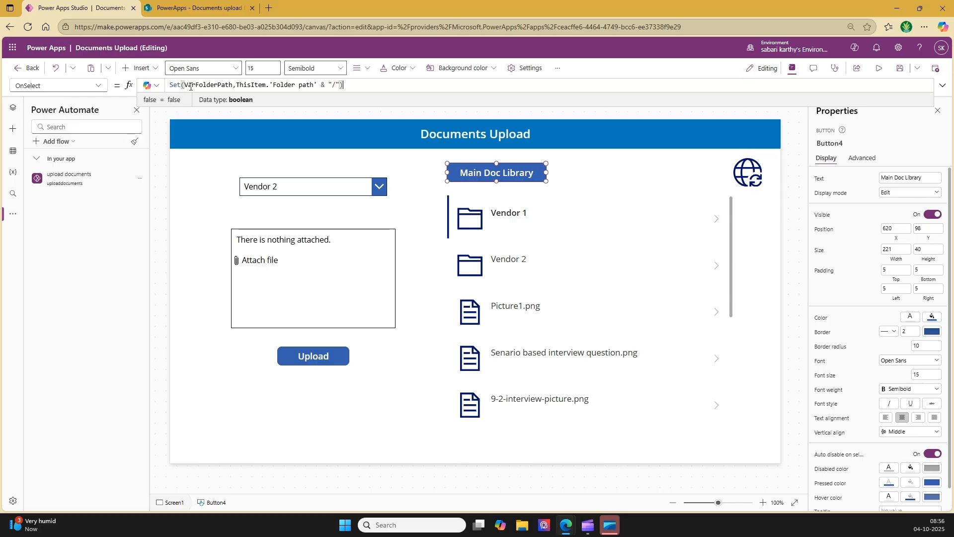
{"action": "left_click_drag", "start_coordinate": [238, 86], "coordinate": [340, 86]}
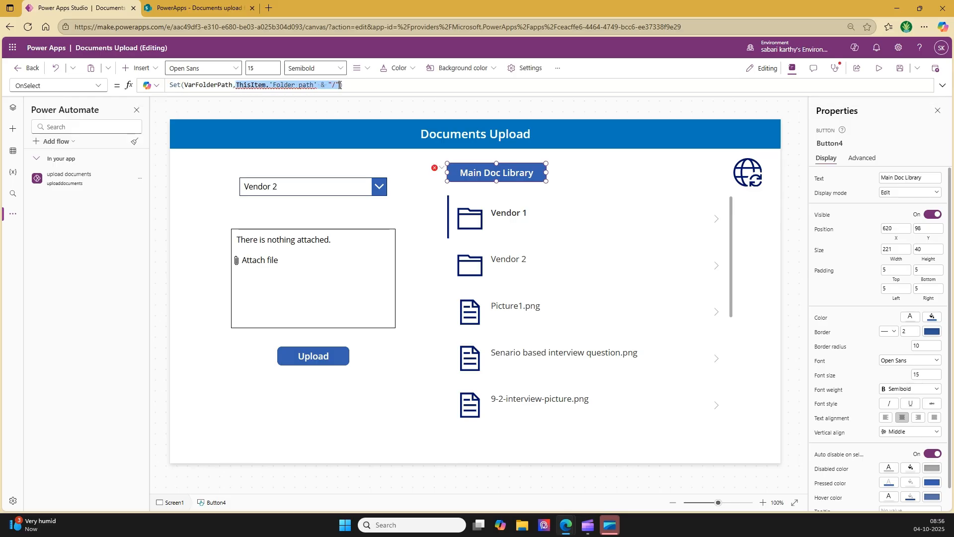
{"action": "key", "text": "BackSpace"}
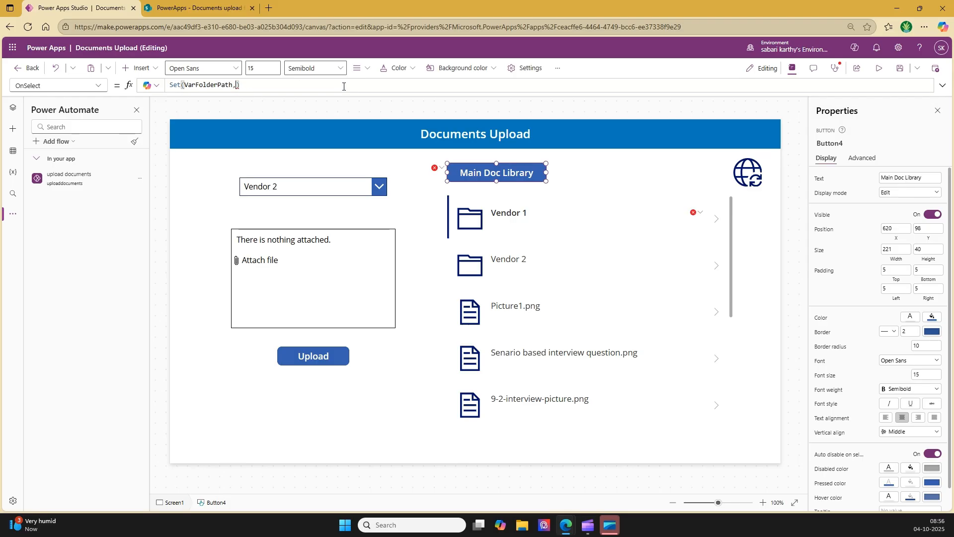
{"action": "type", "text": "\""}
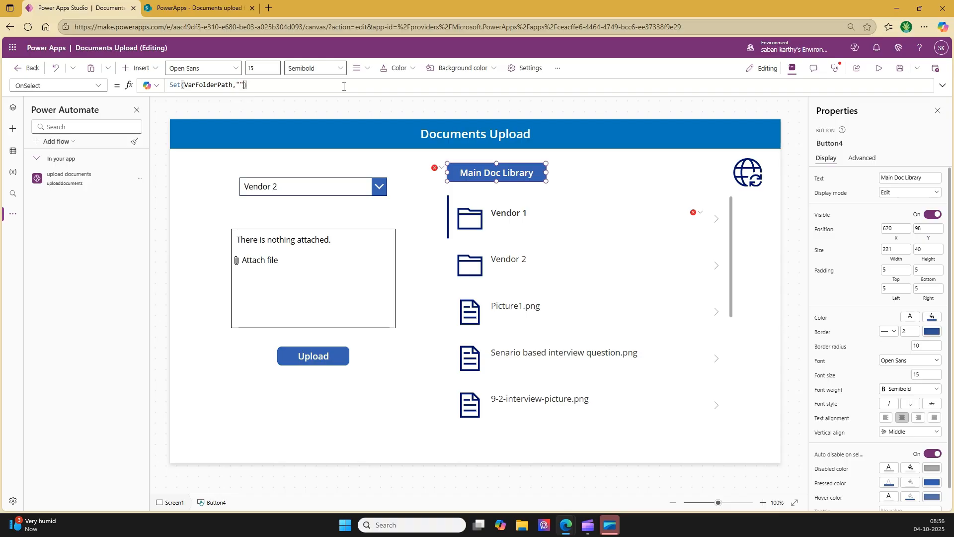
{"action": "type", "text": "Documents up"}
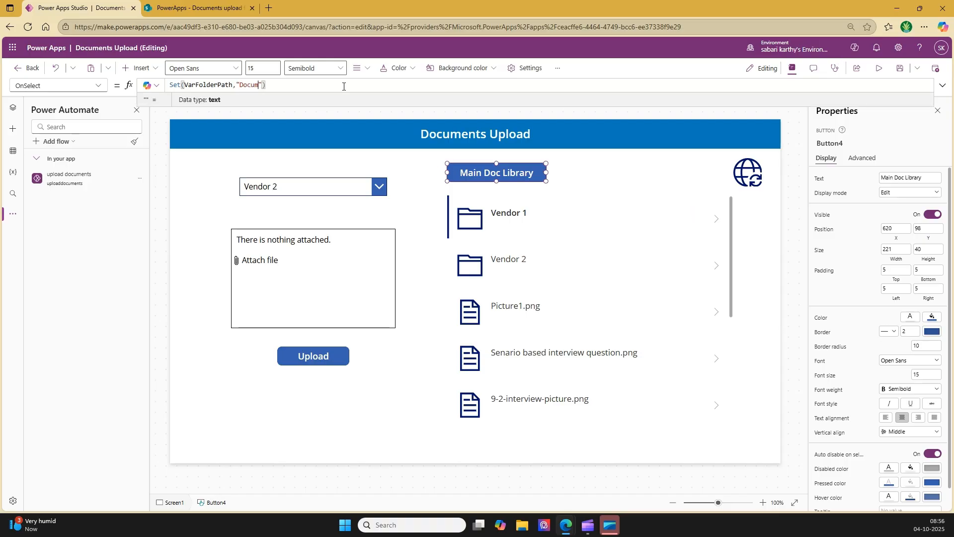
{"action": "type", "text": "load"}
{"action": "type", "text": " frin"}
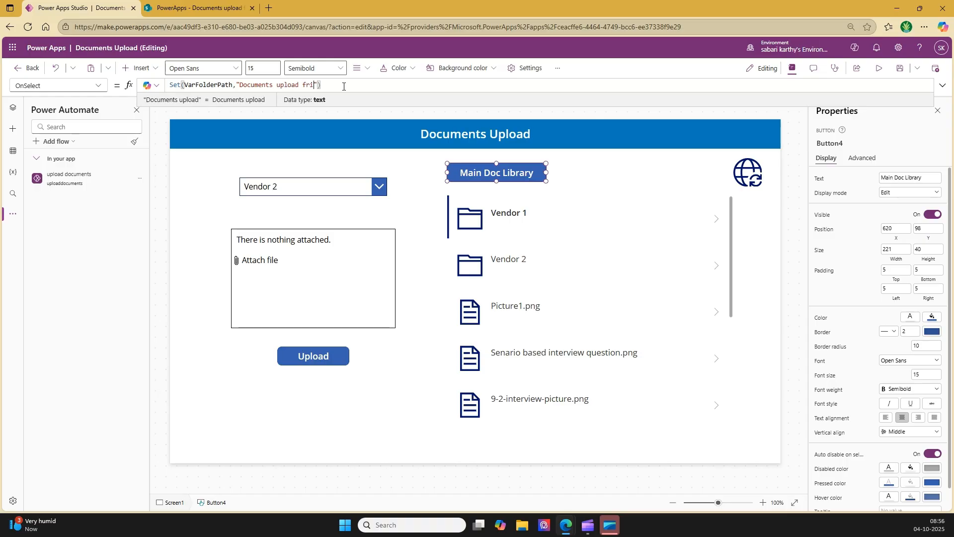
{"action": "key", "text": "BackSpace"}
{"action": "key", "text": "BackSpace"}
{"action": "type", "text": "om Power APss"}
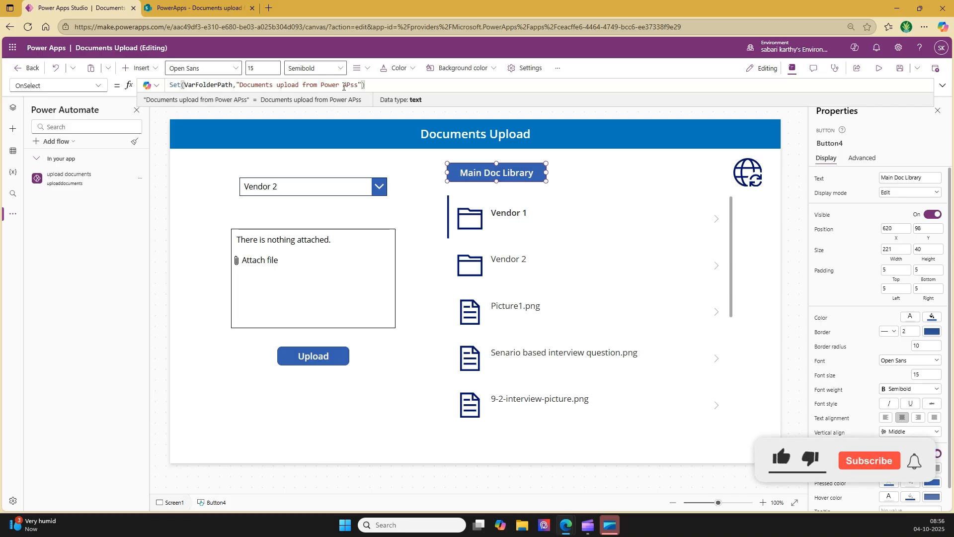
{"action": "key", "text": "BackSpace"}
{"action": "key", "text": "BackSpace"}
{"action": "key", "text": "BackSpace"}
{"action": "type", "text": "pps"}
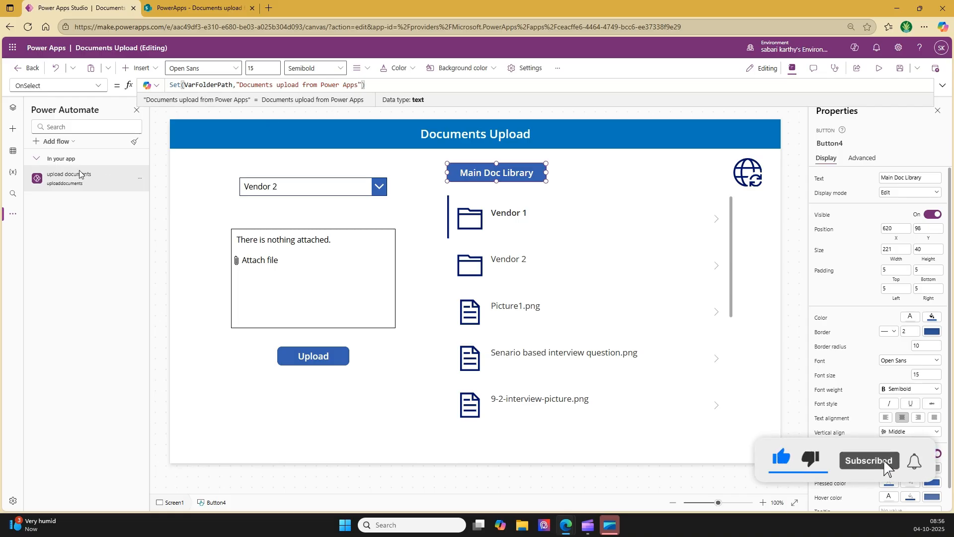
Check the SharePoint library's name among the app's data sources and add a trailing "/" to the path in the button's formula.
{"action": "left_click", "coordinate": [14, 152]}
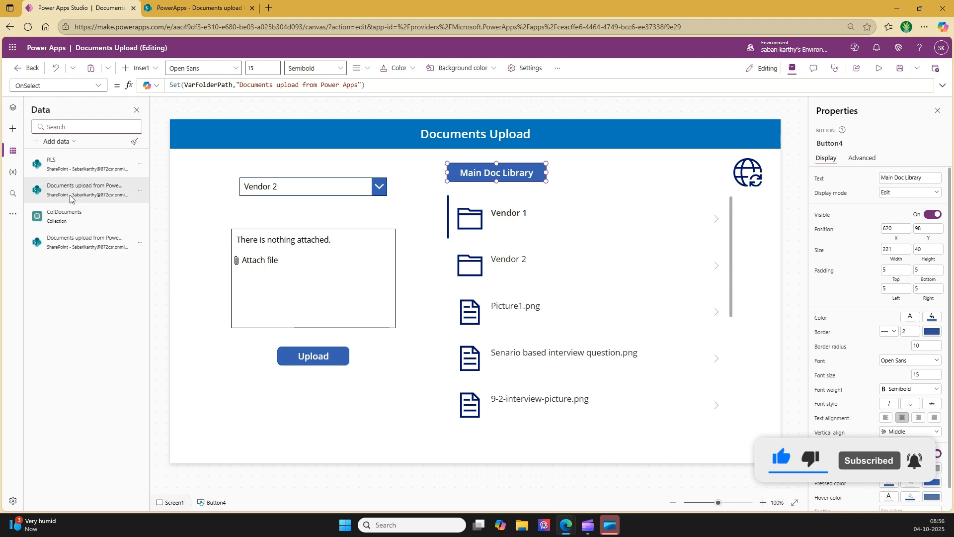
{"action": "mouse_move", "coordinate": [86, 187]}
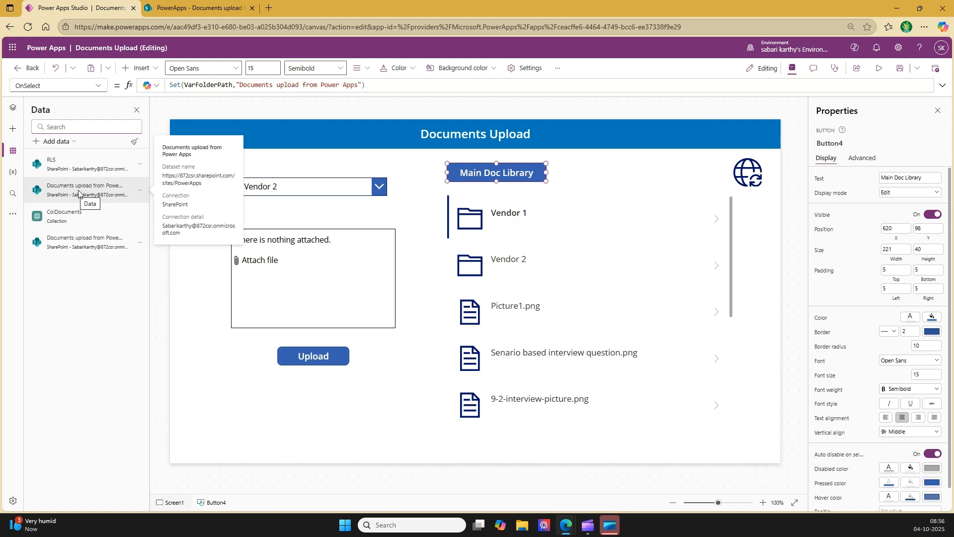
{"action": "left_click", "coordinate": [359, 85]}
{"action": "type", "text": "/"}
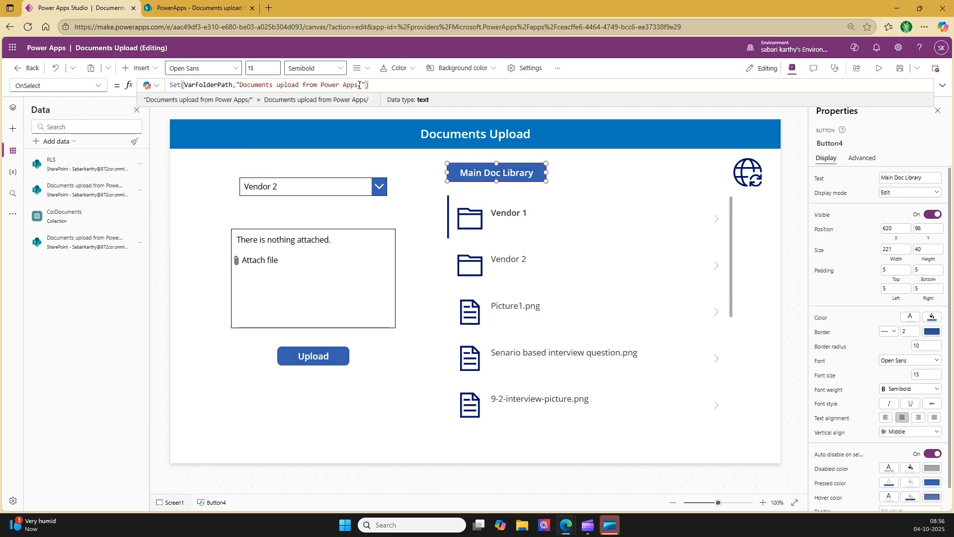
Set the file gallery's Items to Filter('Documents upload from Power Apps','Folder path' = VarFolderPath).
{"action": "left_click", "coordinate": [634, 199]}
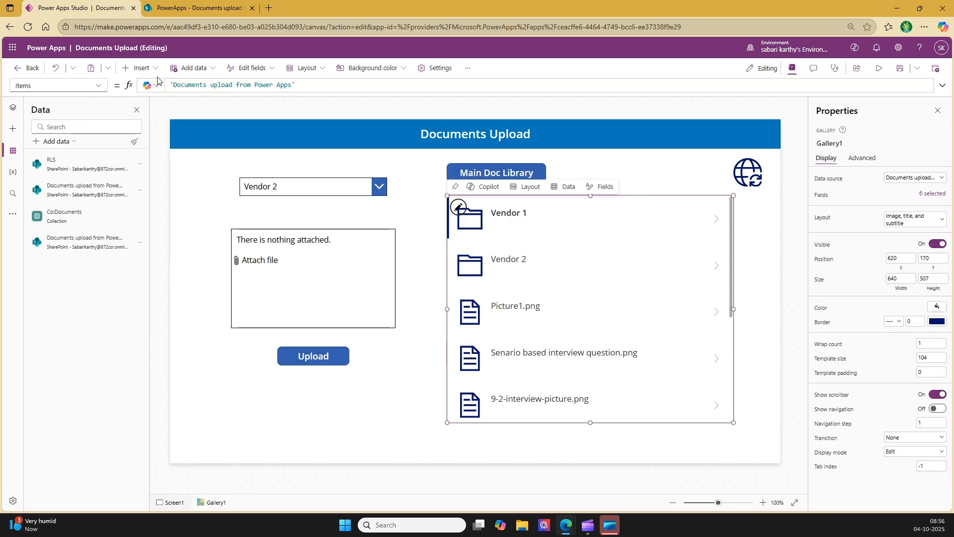
{"action": "left_click", "coordinate": [170, 85]}
{"action": "type", "text": "Filter("}
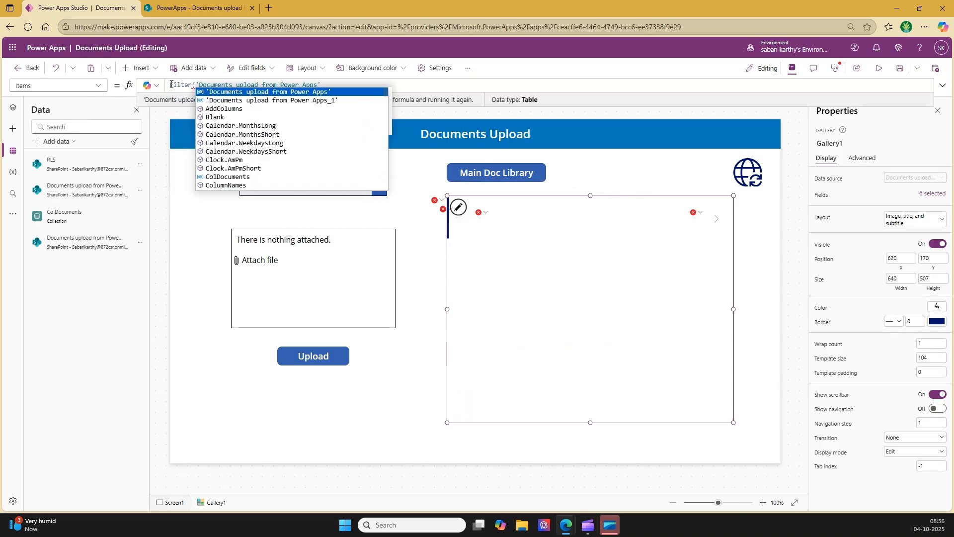
{"action": "left_click", "coordinate": [327, 82]}
{"action": "type", "text": ",'Fol"}
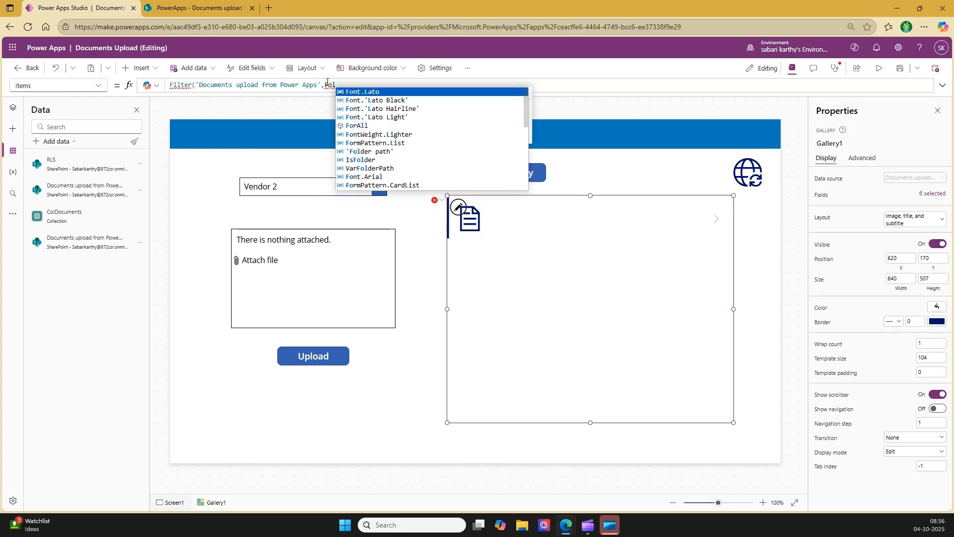
{"action": "type", "text": "der"}
{"action": "key", "text": "Tab"}
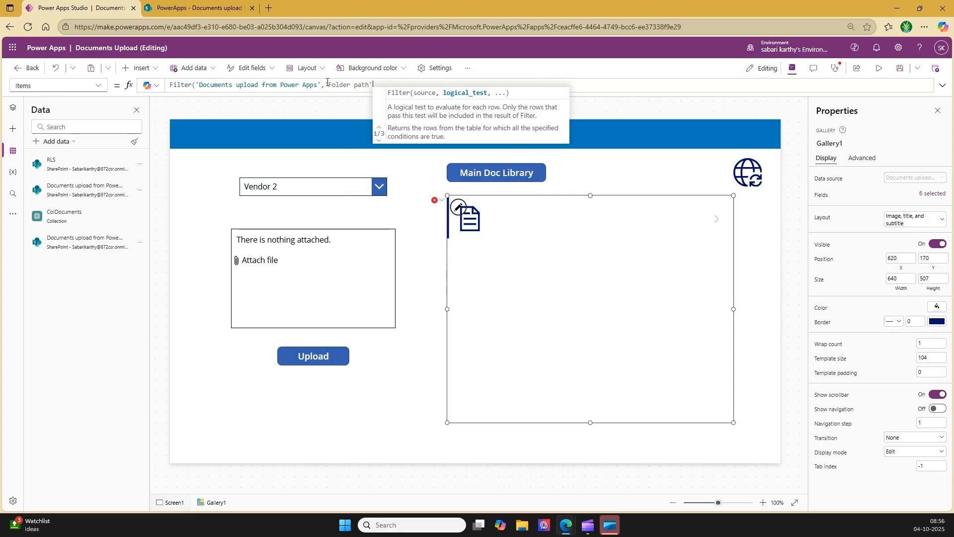
{"action": "type", "text": "= VarFolderPath"}
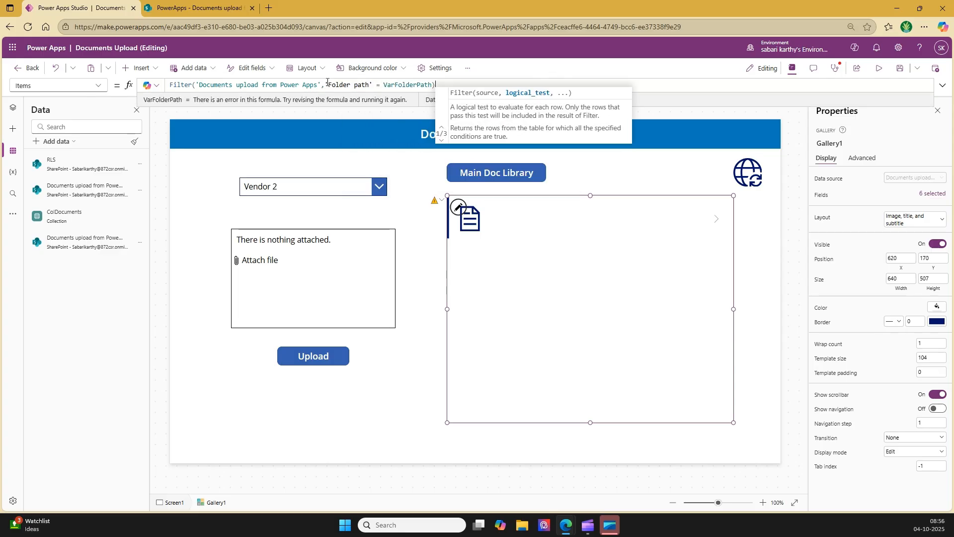
{"action": "type", "text": ")"}
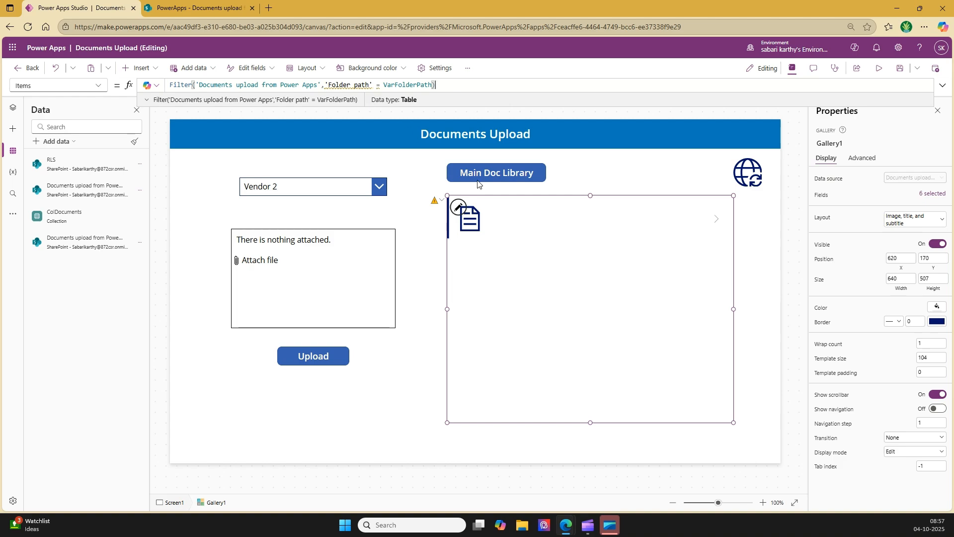
{"action": "left_click", "coordinate": [596, 165]}
{"action": "left_click", "coordinate": [491, 370]}
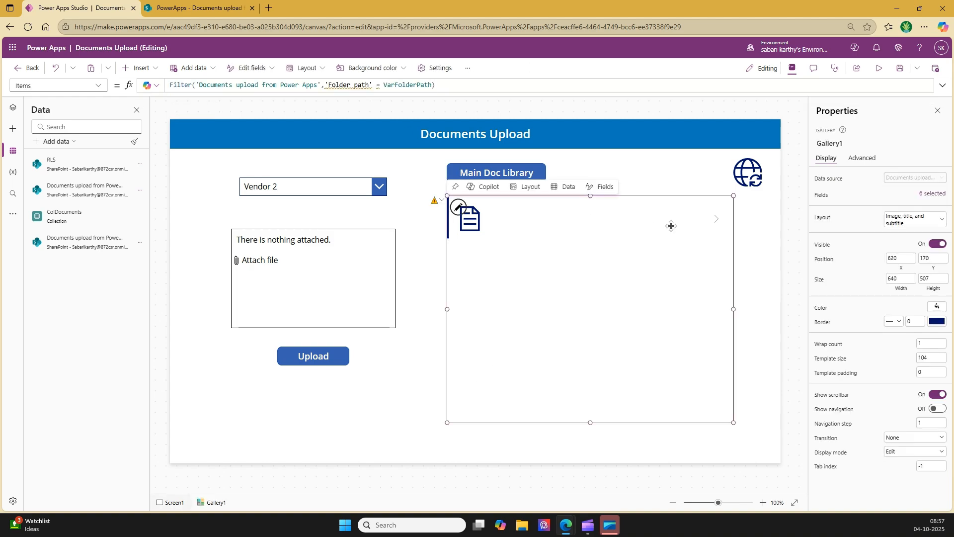
Preview the app to test loading the main document library and opening the Vendor 1 folder, and return to editing.
{"action": "left_click", "coordinate": [879, 69]}
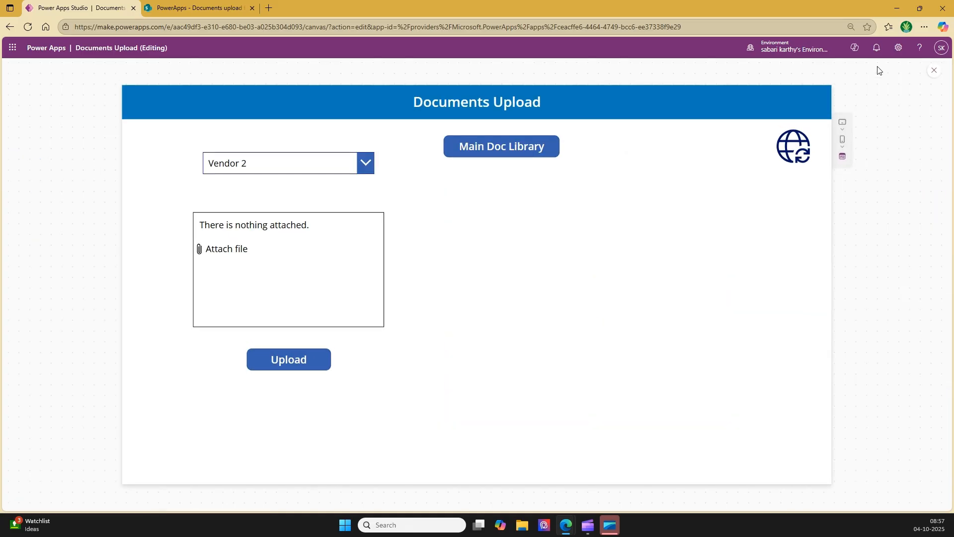
{"action": "left_click", "coordinate": [517, 155]}
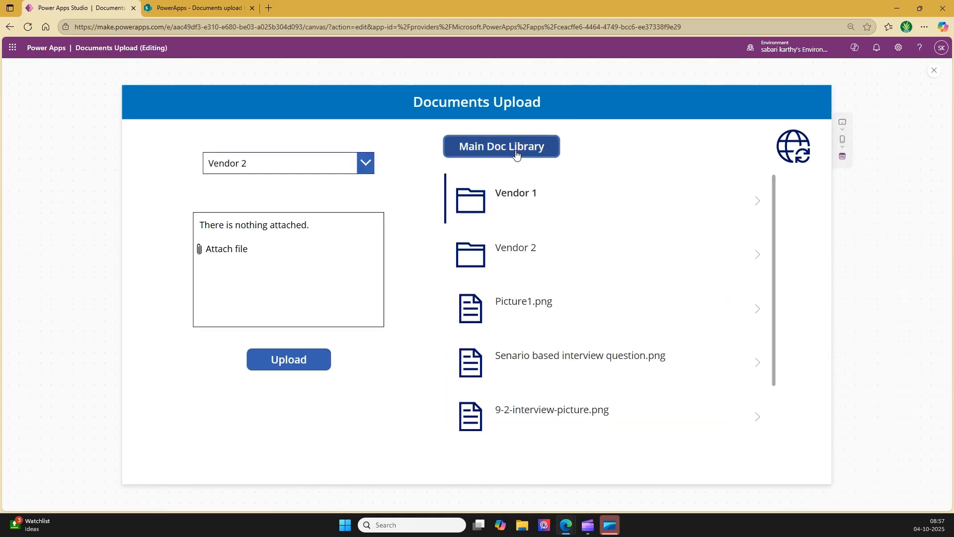
{"action": "scroll", "coordinate": [528, 236], "scroll_direction": "down", "scroll_amount": 1}
{"action": "scroll", "coordinate": [528, 239], "scroll_direction": "up", "scroll_amount": 1}
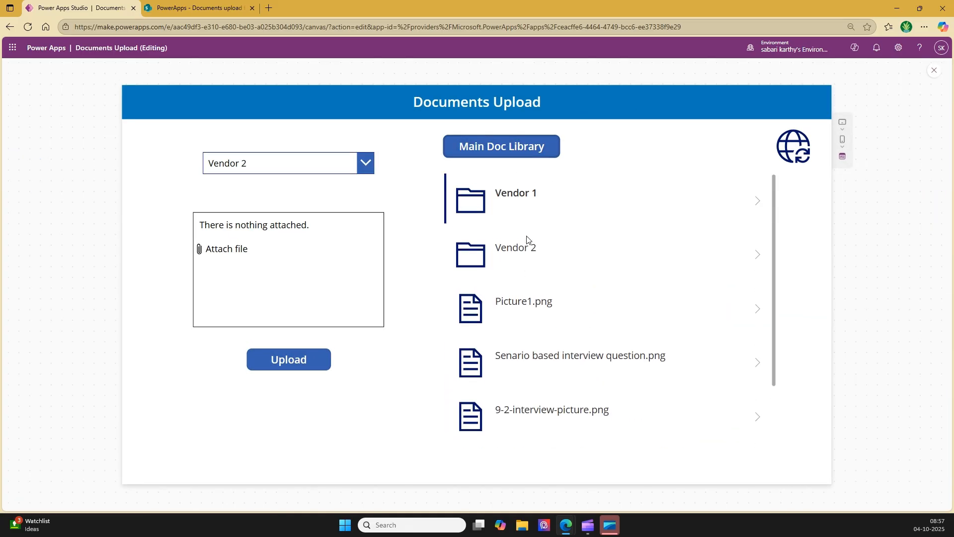
{"action": "left_click", "coordinate": [760, 202]}
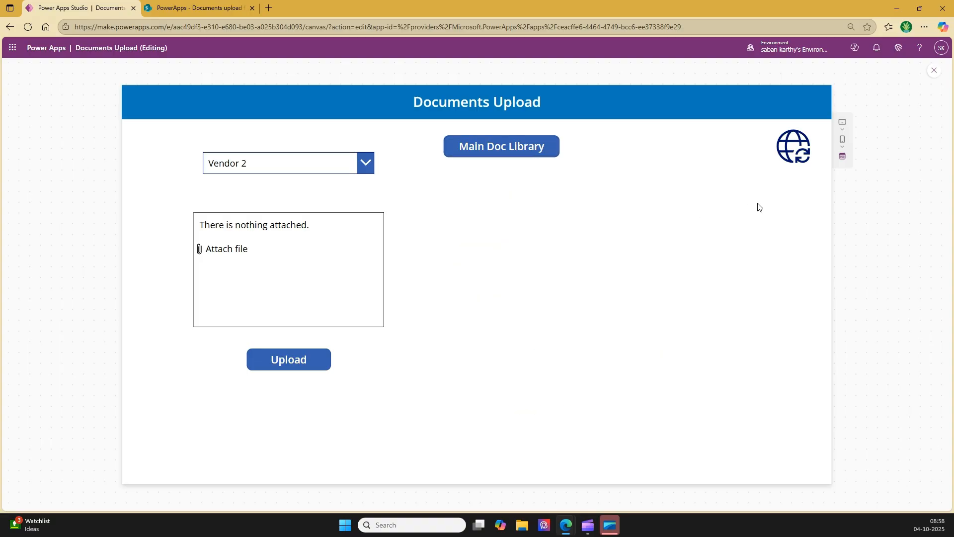
{"action": "key", "text": "Escape"}
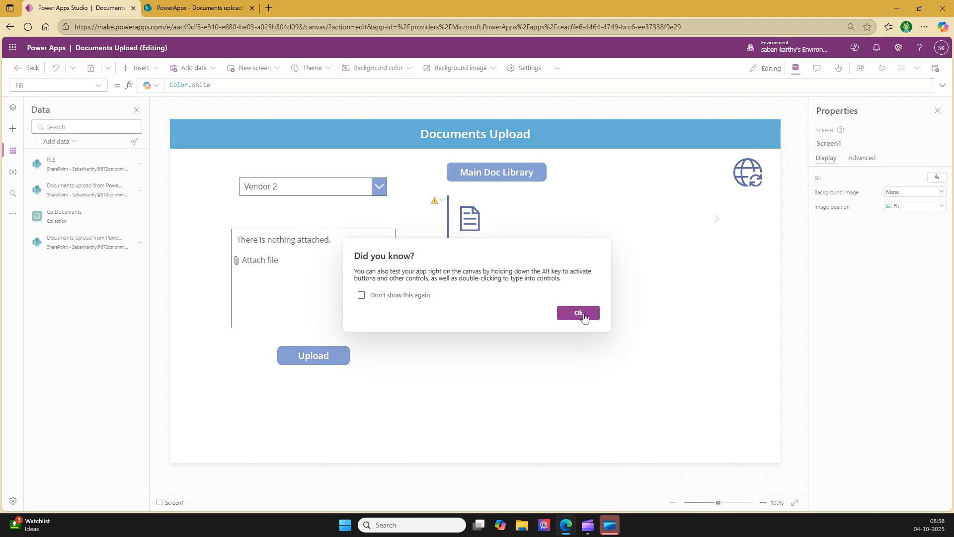
{"action": "left_click", "coordinate": [581, 315]}
Change the gallery arrow's OnSelect formula to Set(VarFolderPath,ThisItem.'Full Path' & "/").
{"action": "left_click", "coordinate": [716, 219]}
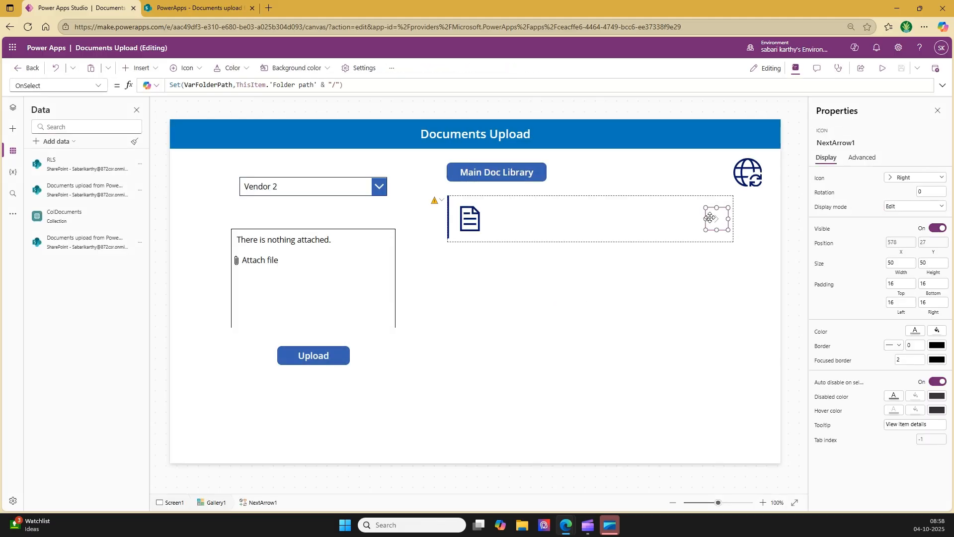
{"action": "double_click", "coordinate": [222, 86]}
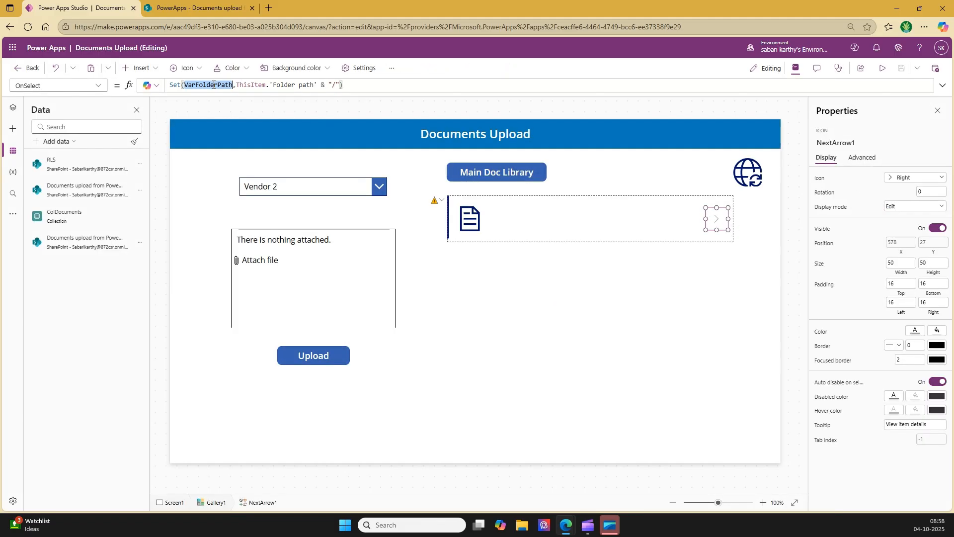
{"action": "double_click", "coordinate": [282, 86]}
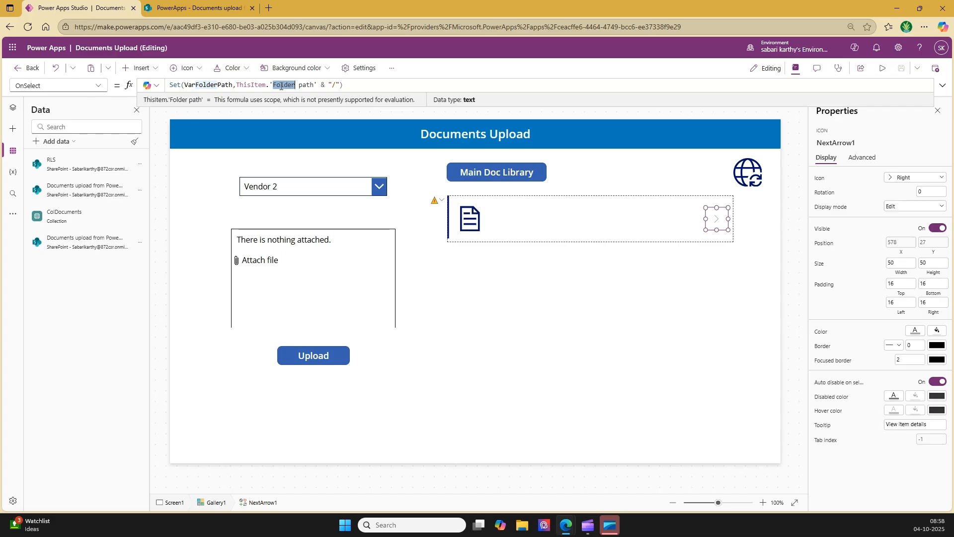
{"action": "type", "text": "Full"}
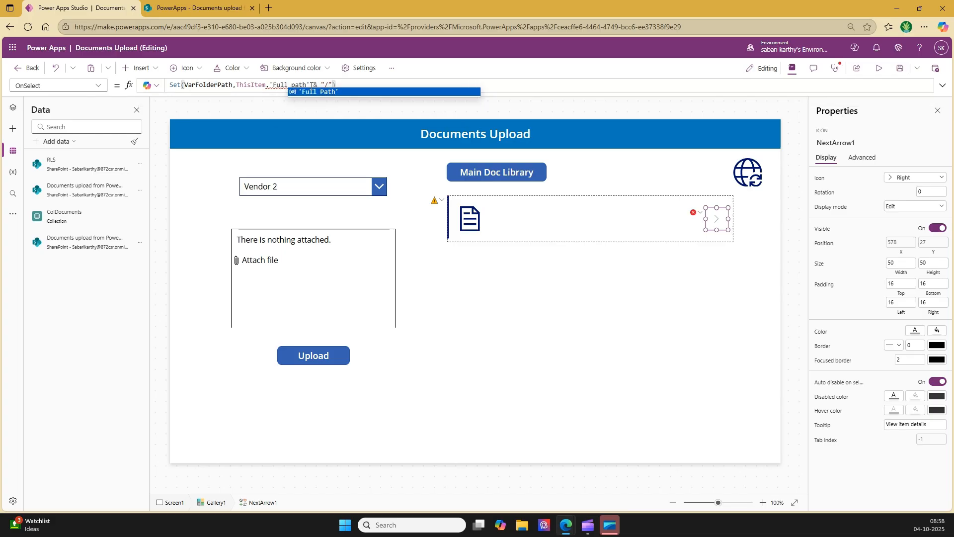
{"action": "left_click", "coordinate": [295, 86]}
{"action": "key", "text": "BackSpace"}
{"action": "type", "text": "P"}
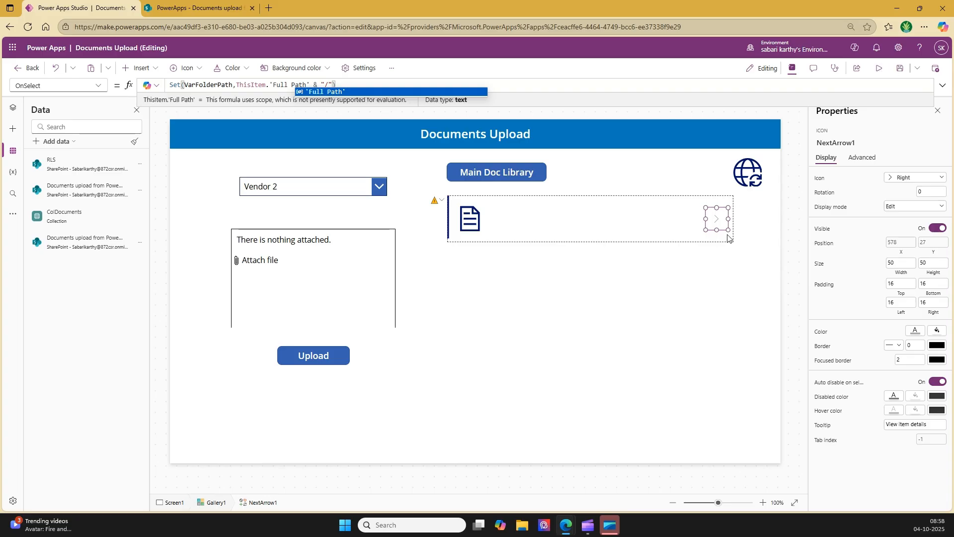
{"action": "left_click", "coordinate": [342, 84]}
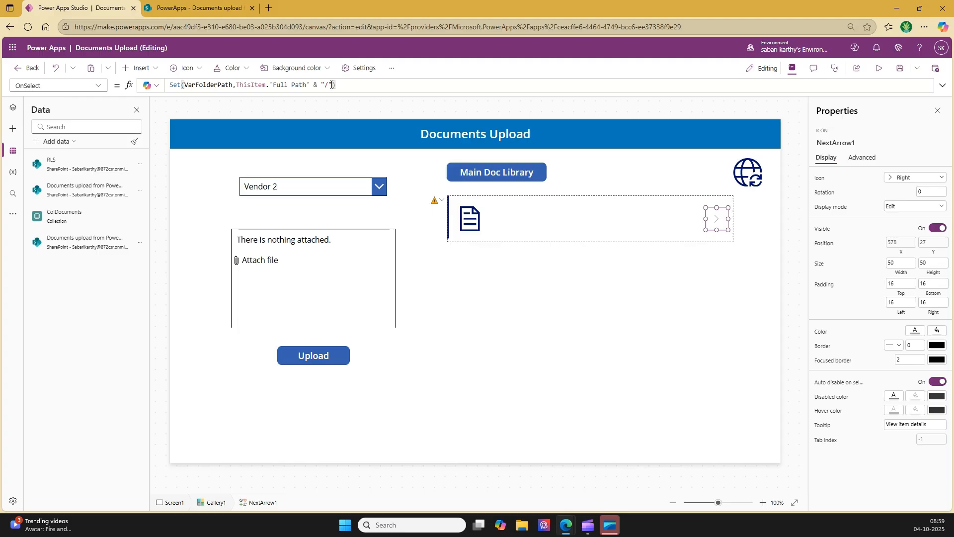
Preview the app again, load the main document library and open the Vendor 1 folder.
{"action": "left_click", "coordinate": [878, 68]}
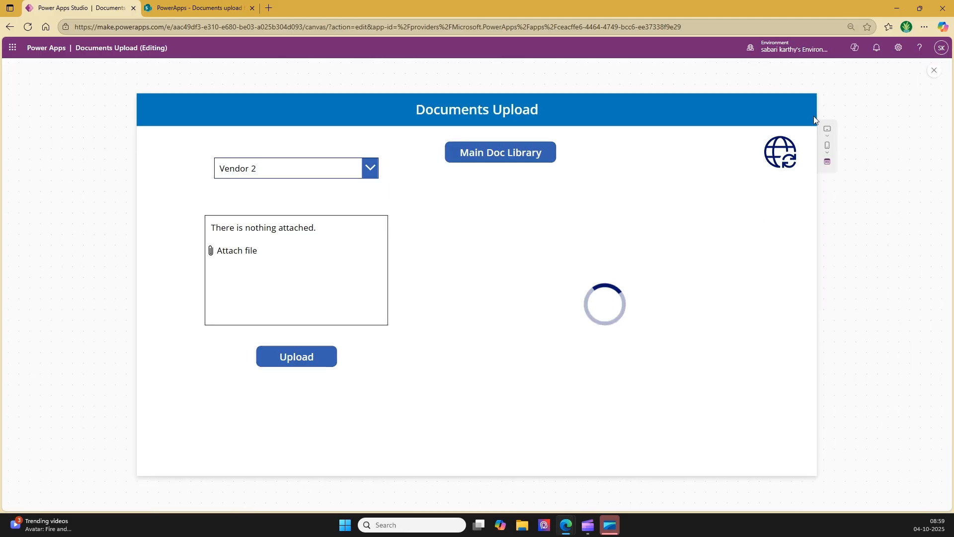
{"action": "left_click", "coordinate": [502, 150]}
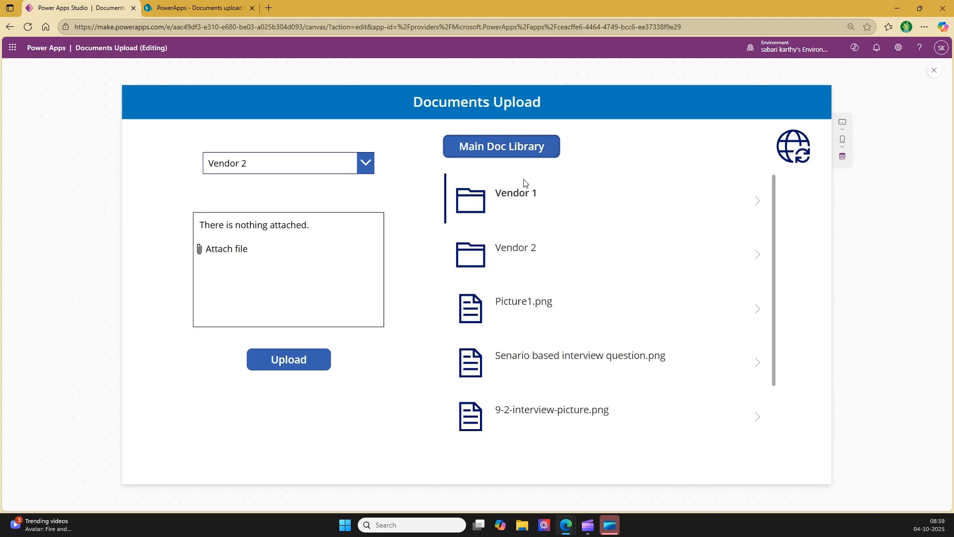
{"action": "left_click", "coordinate": [752, 201]}
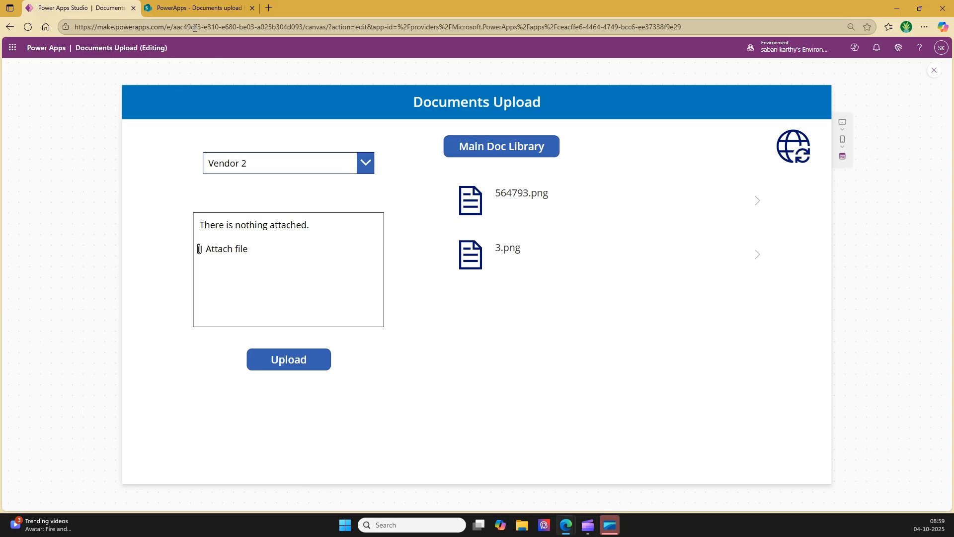
Switch to the SharePoint library and open the Vendor 1 folder to compare its files with the gallery.
{"action": "left_click", "coordinate": [198, 6]}
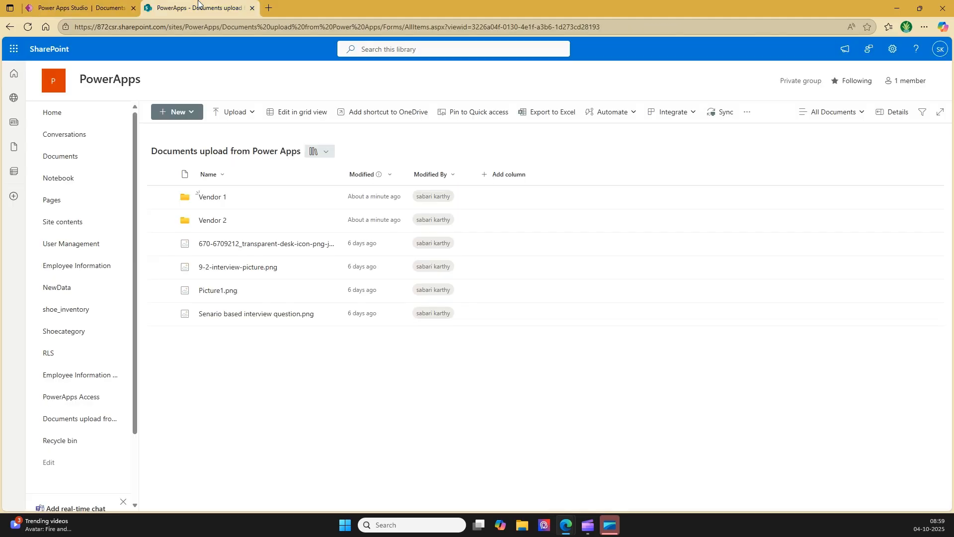
{"action": "left_click", "coordinate": [213, 200]}
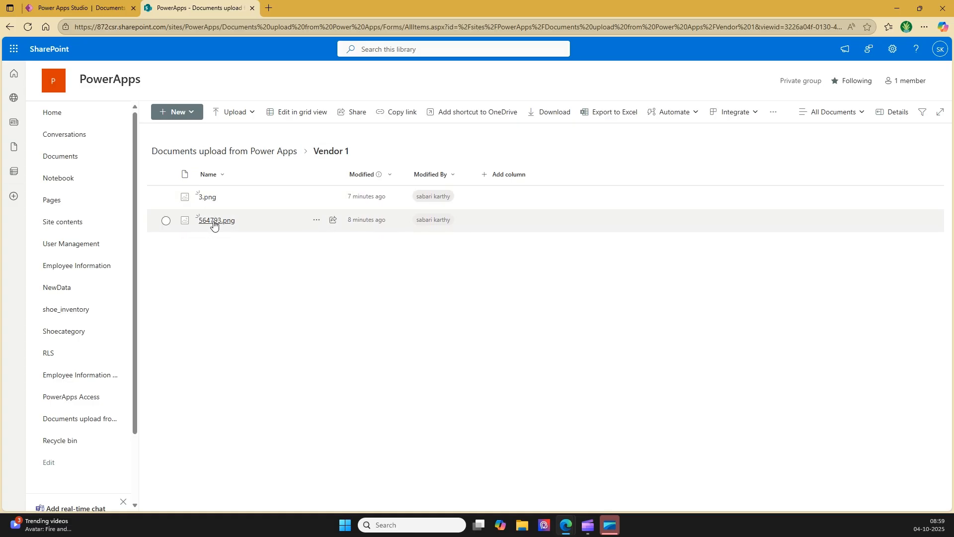
{"action": "mouse_move", "coordinate": [214, 225]}
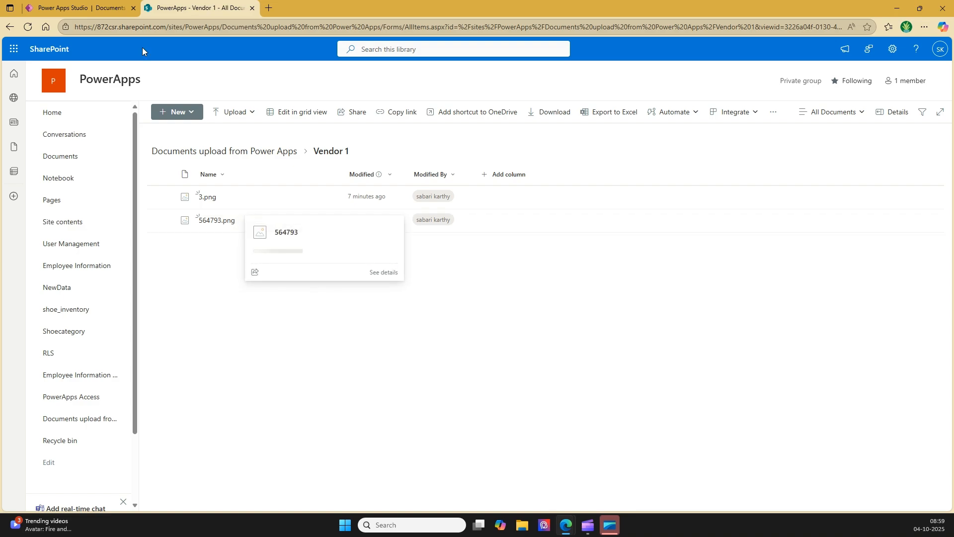
Back in the Power Apps preview, test navigating from the main library into Vendor 2 and back, and close the preview.
{"action": "left_click", "coordinate": [82, 8]}
{"action": "left_click", "coordinate": [512, 154]}
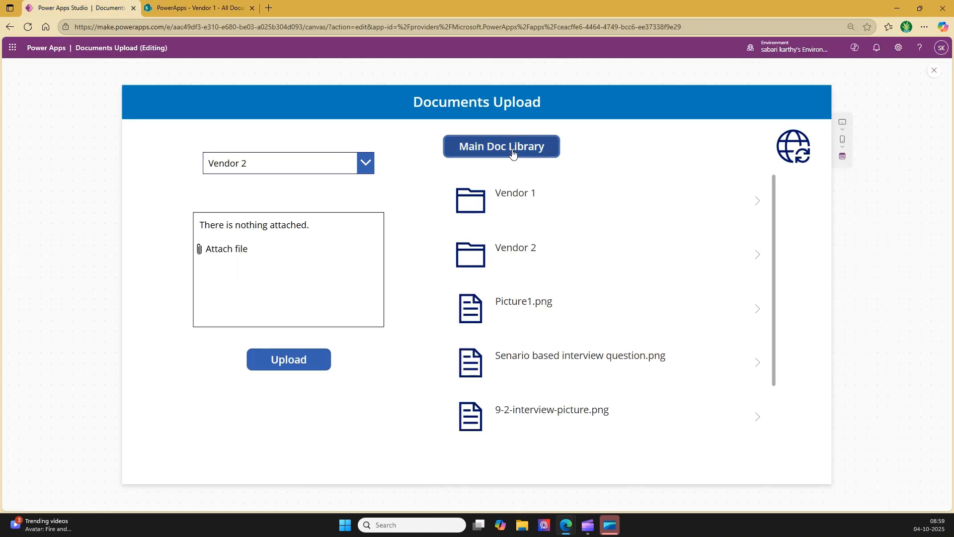
{"action": "left_click", "coordinate": [759, 261]}
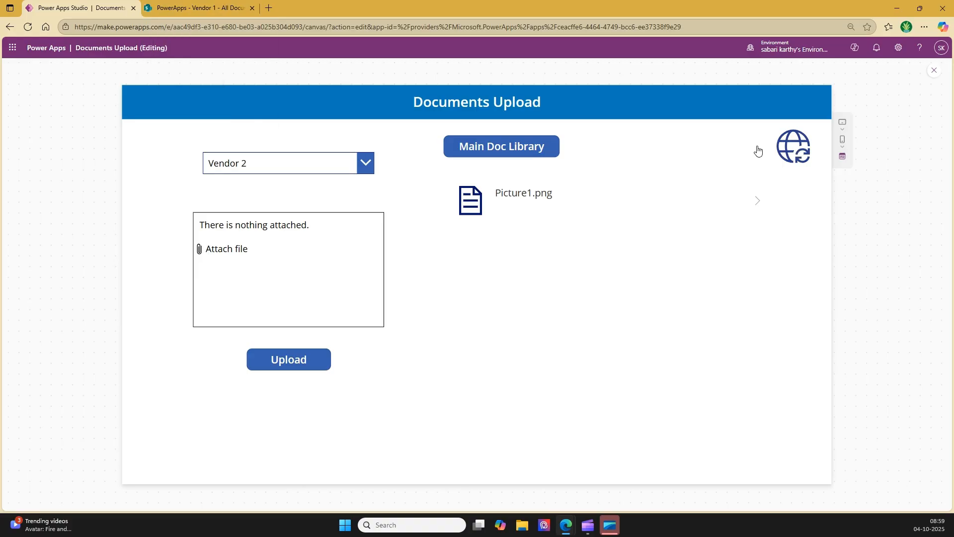
{"action": "left_click", "coordinate": [505, 155]}
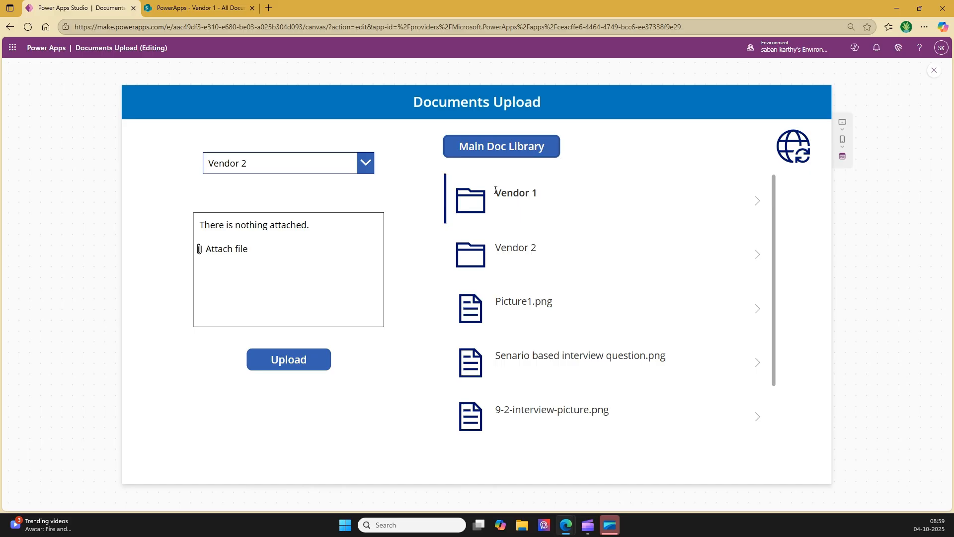
{"action": "left_click", "coordinate": [933, 71]}
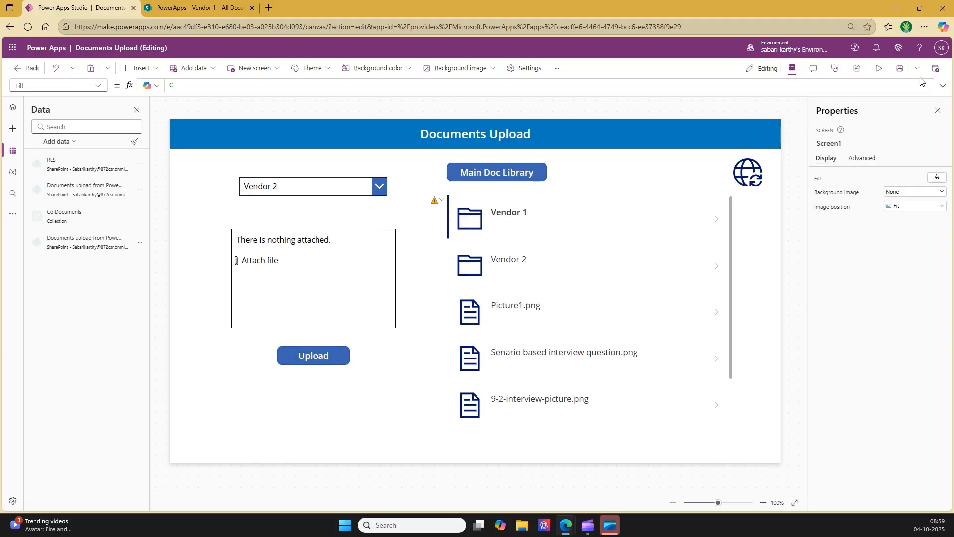
{"action": "left_click", "coordinate": [573, 313]}
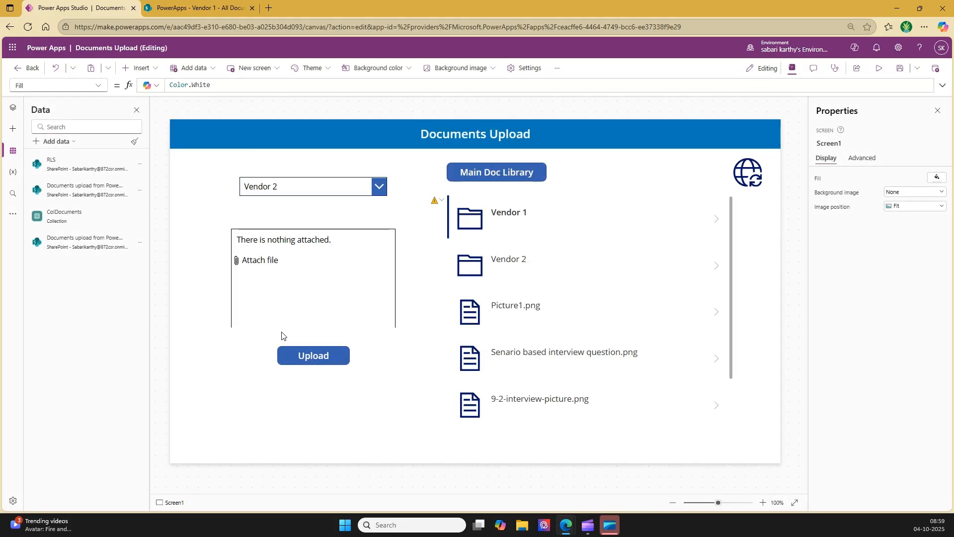